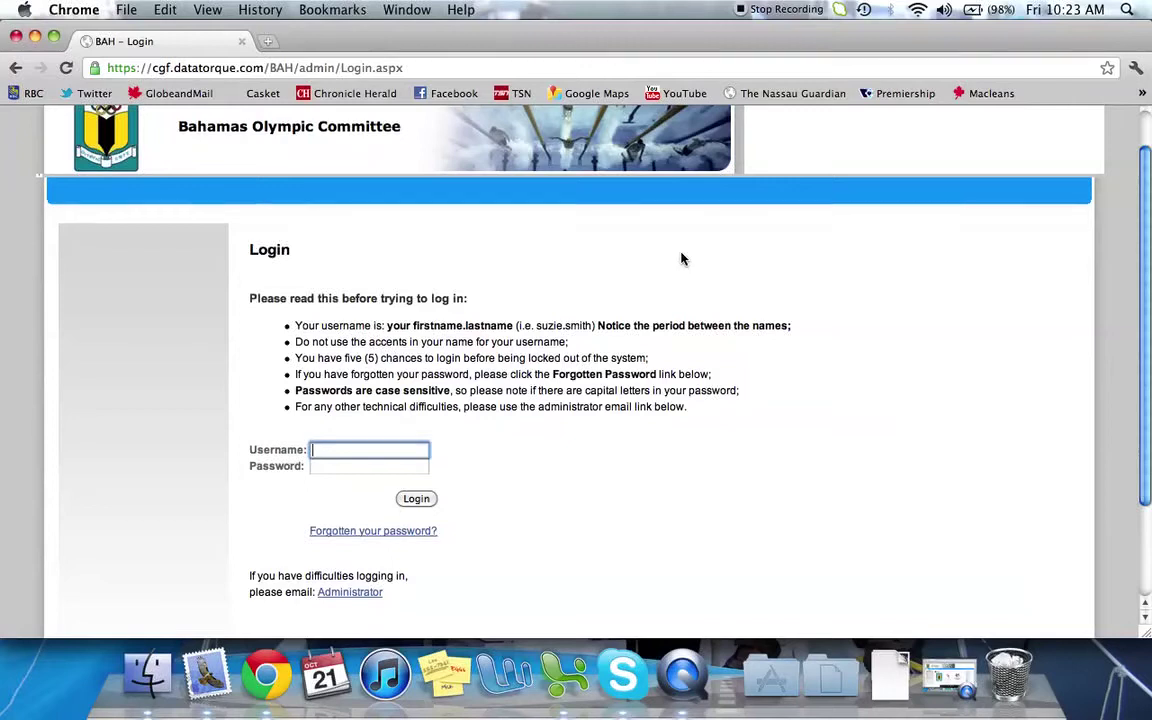
Sign in to Zeus with the suggested team manager username and the password
scroll(681, 259, "up", 2)
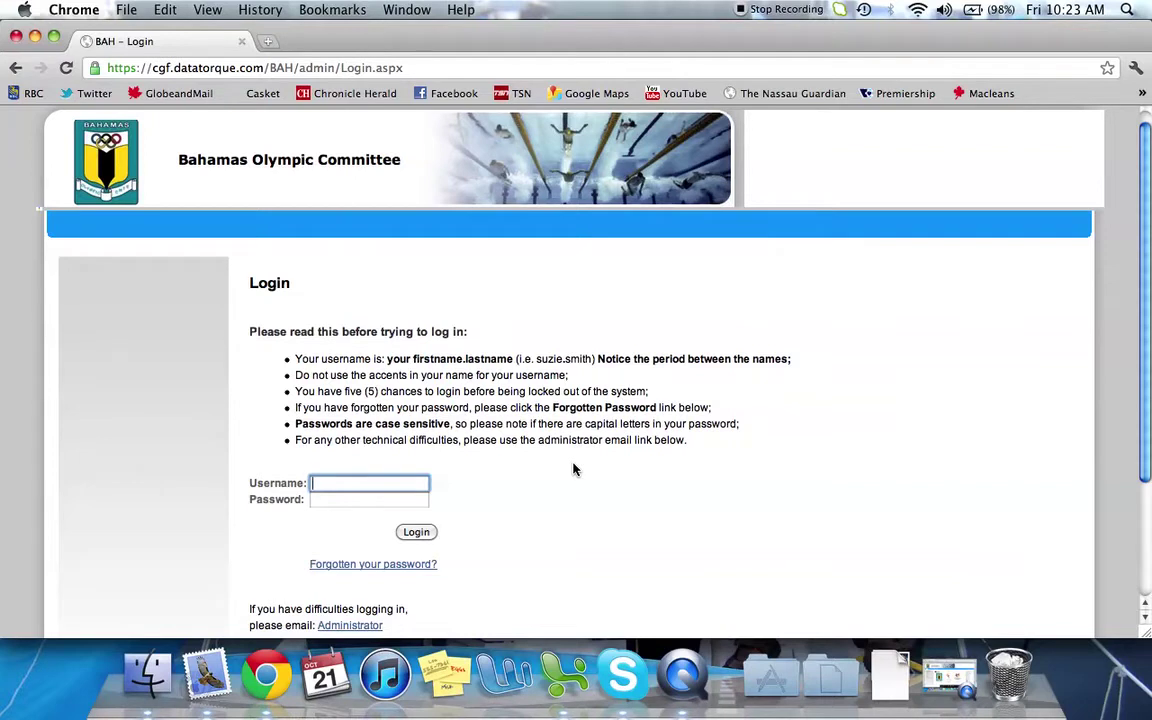
type("team")
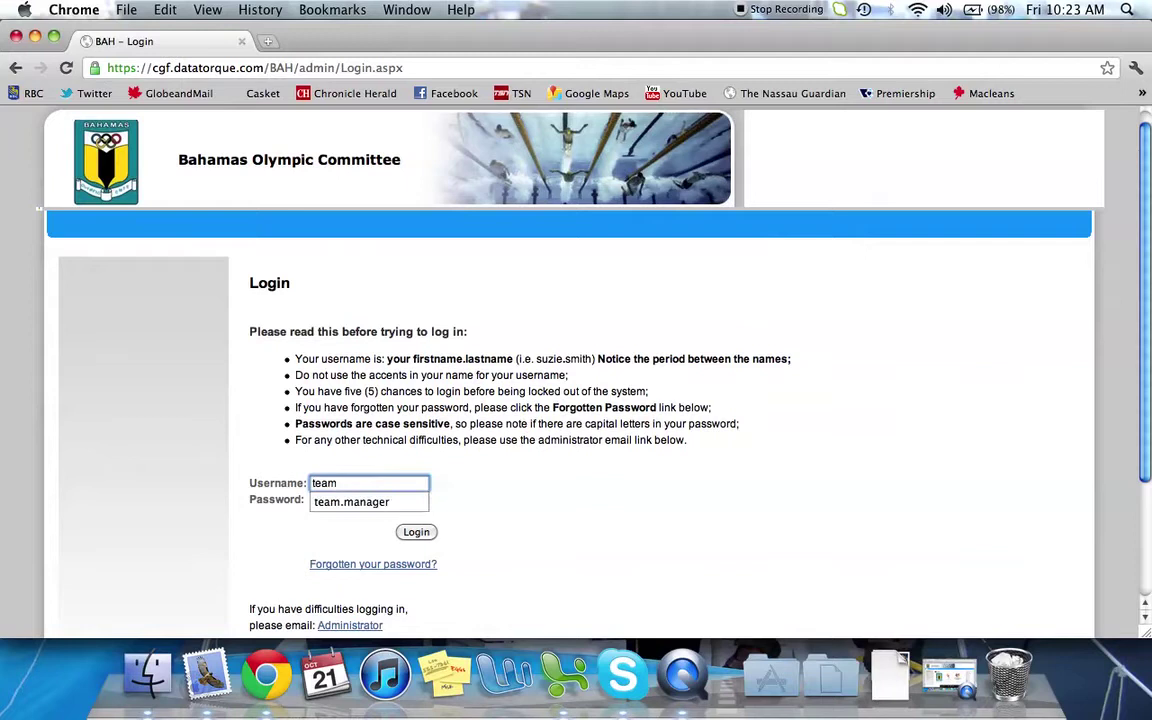
key("Down")
key("Tab")
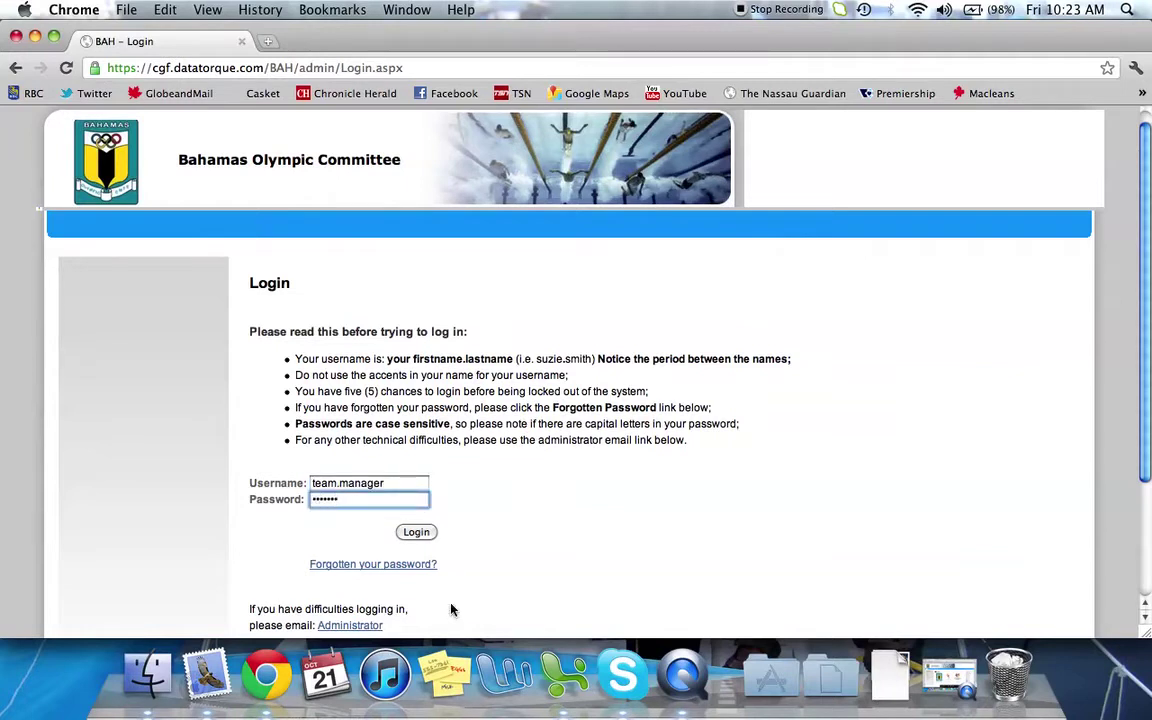
left_click(414, 534)
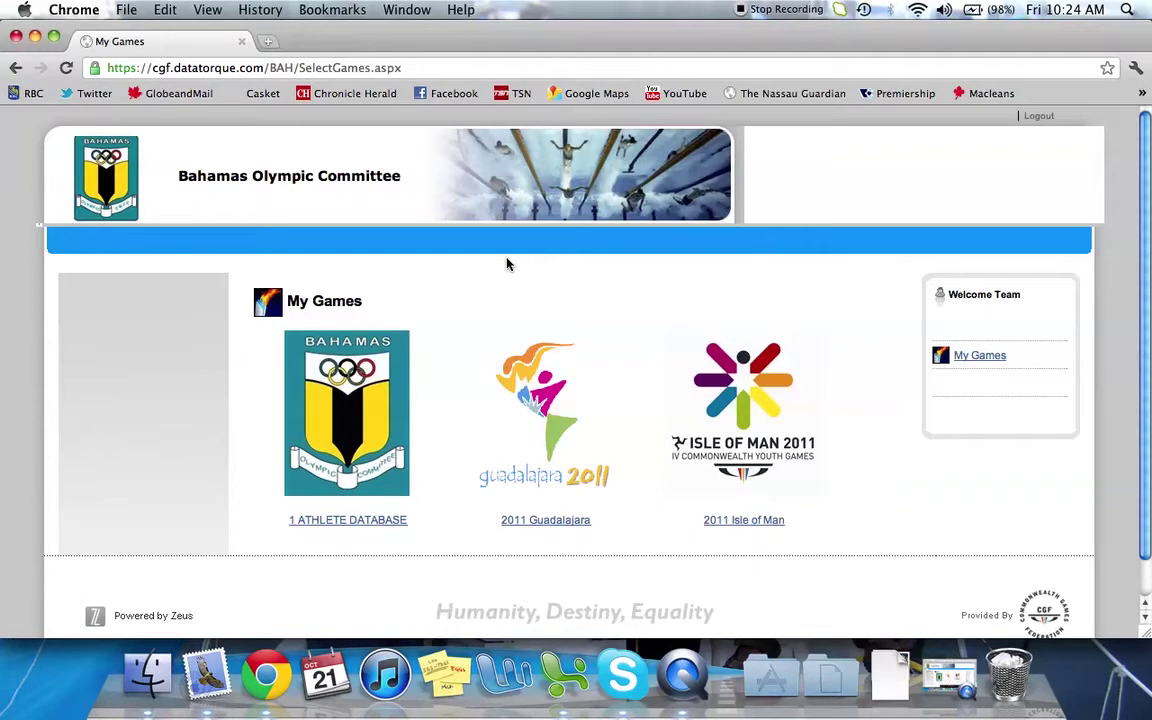
Open the 2011 Guadalajara portal and scroll down its welcome page to Important Dates
left_click(543, 521)
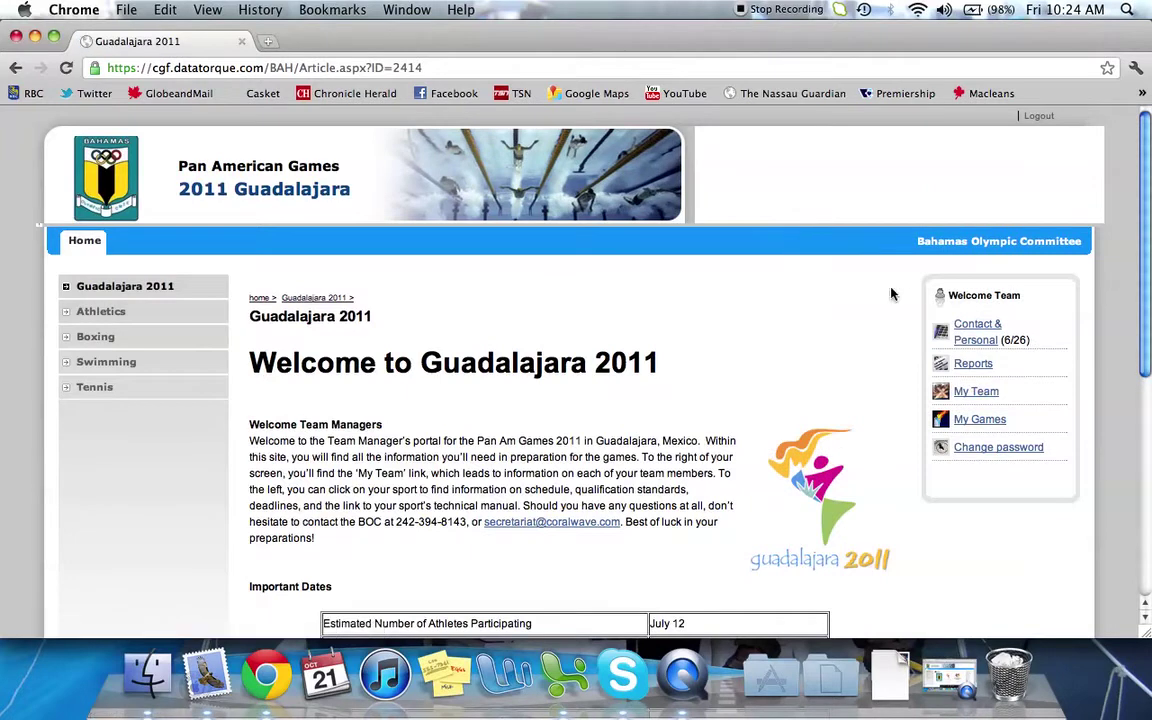
scroll(900, 294, "down", 2)
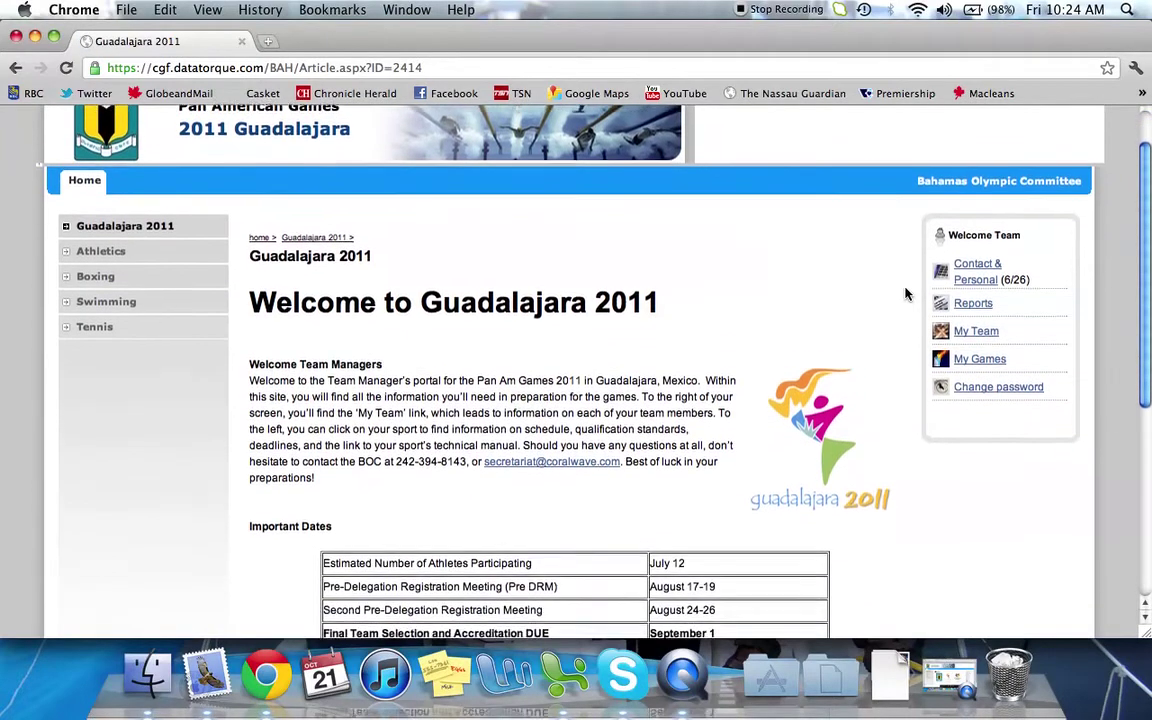
scroll(905, 294, "down", 2)
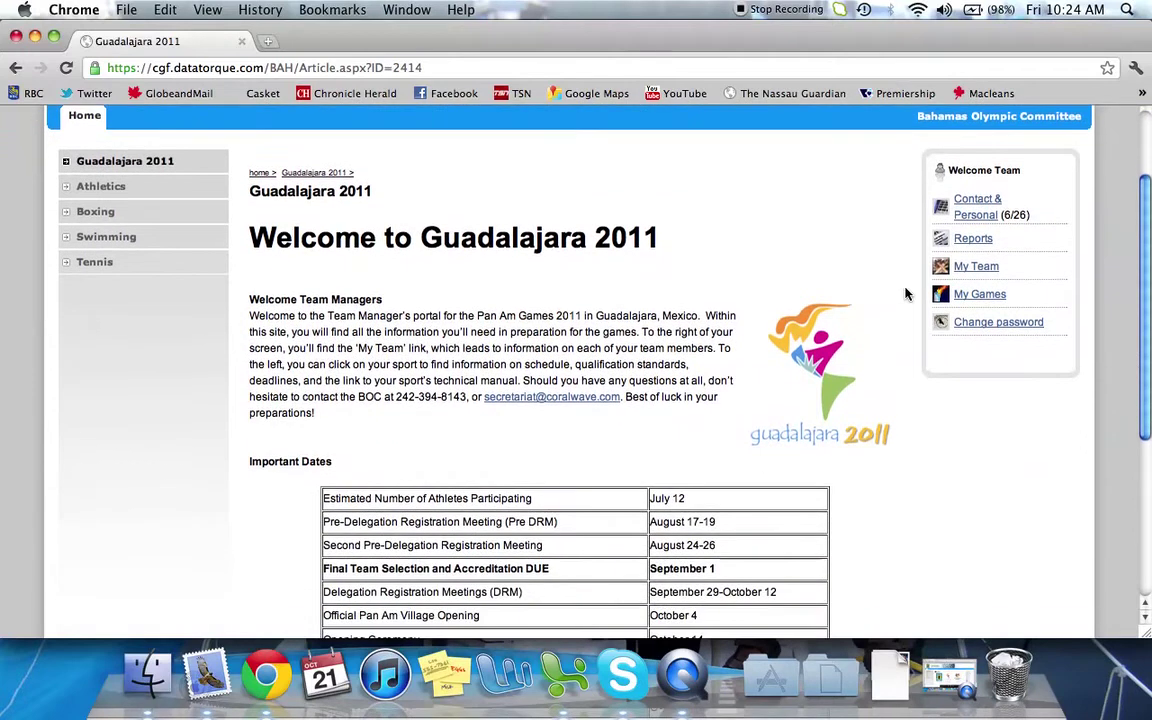
scroll(905, 294, "down", 2)
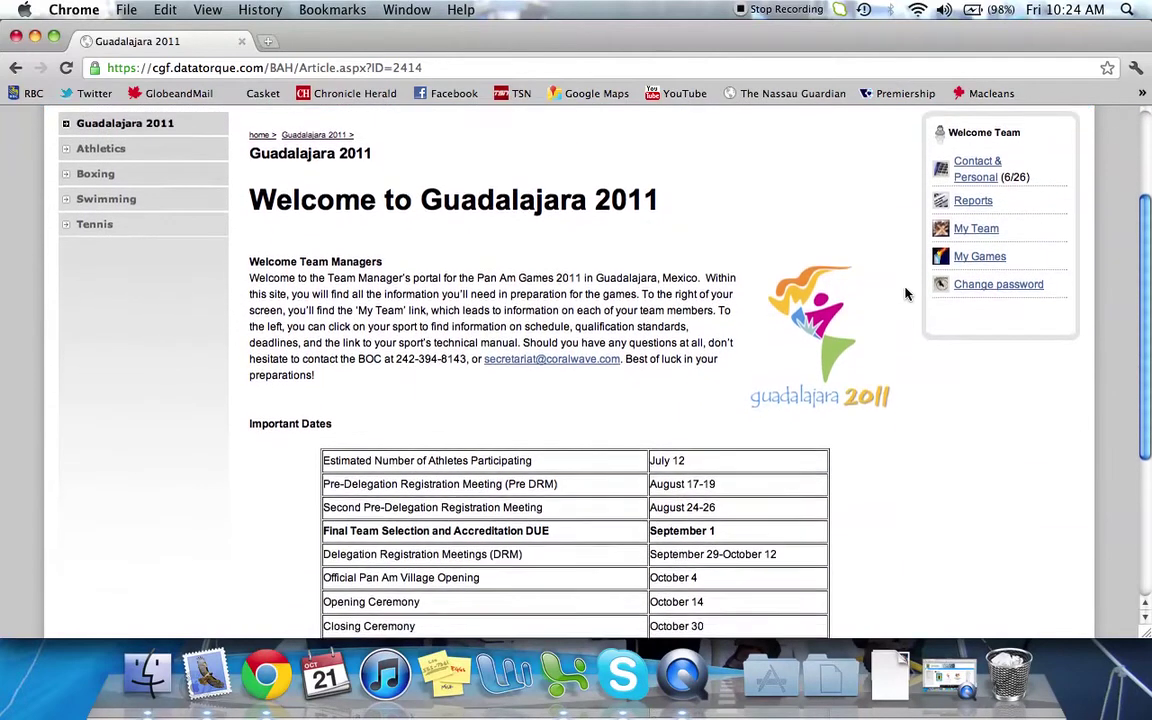
scroll(905, 294, "down", 1)
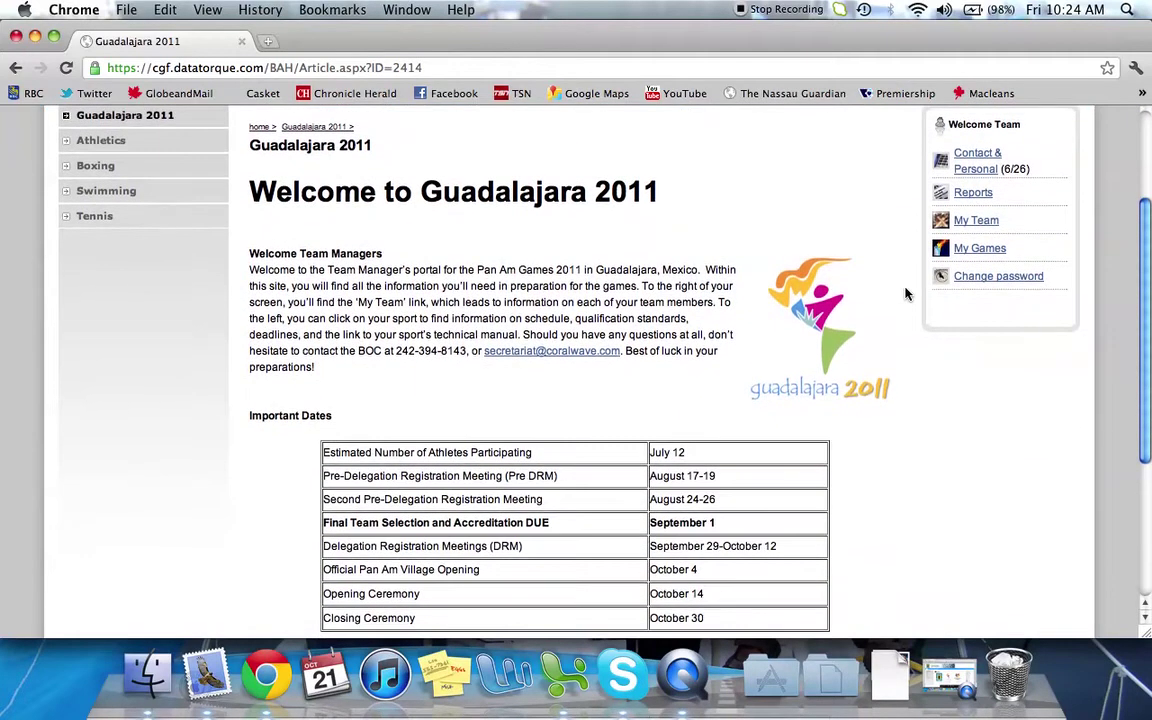
scroll(905, 294, "down", 1)
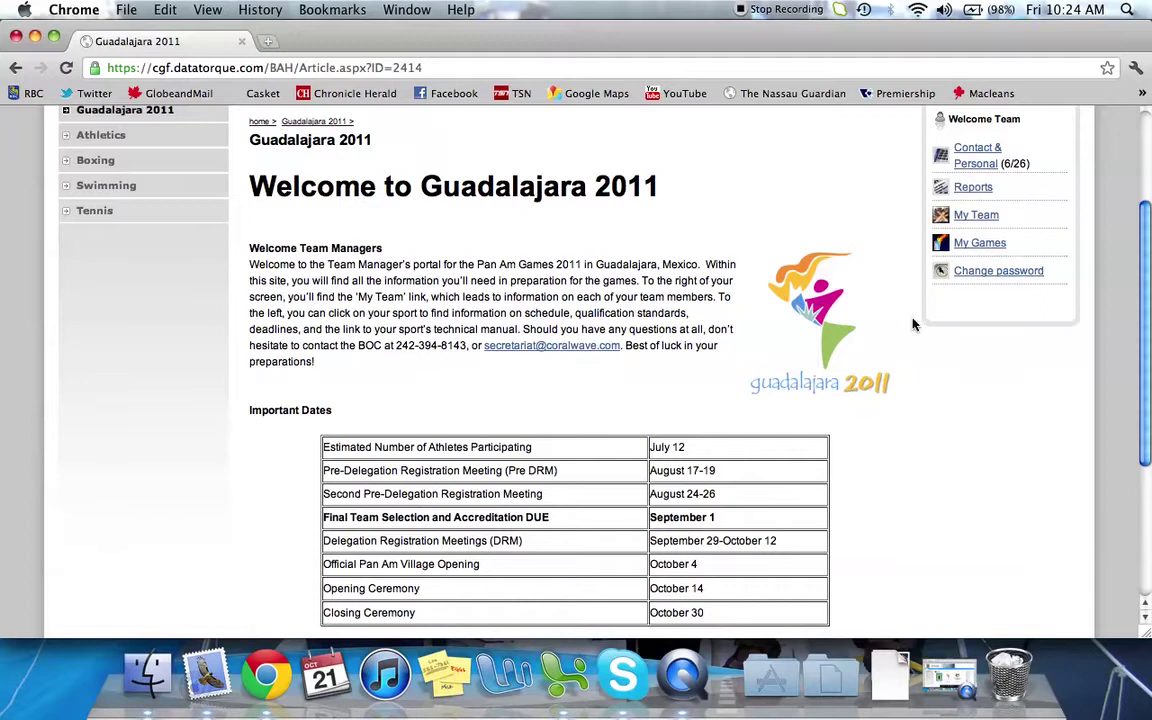
scroll(912, 328, "down", 3)
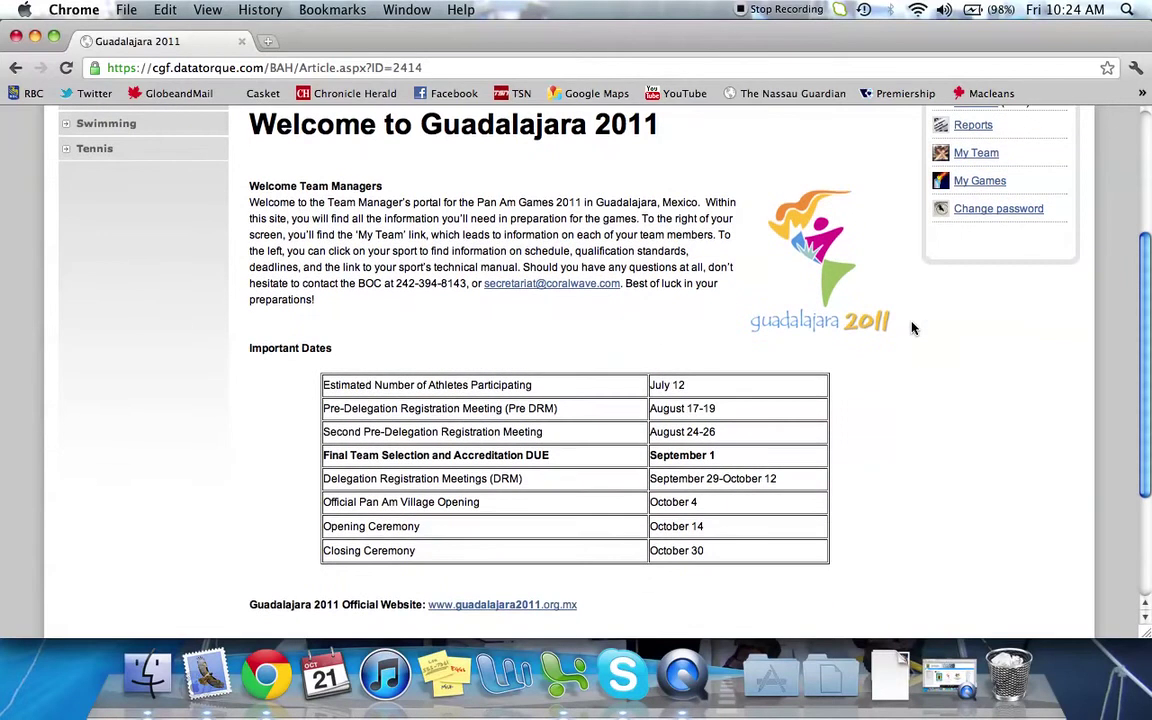
Highlight the Second Pre-Delegation Meeting and Final Team Selection date rows, then return to the top
triple_click(586, 438)
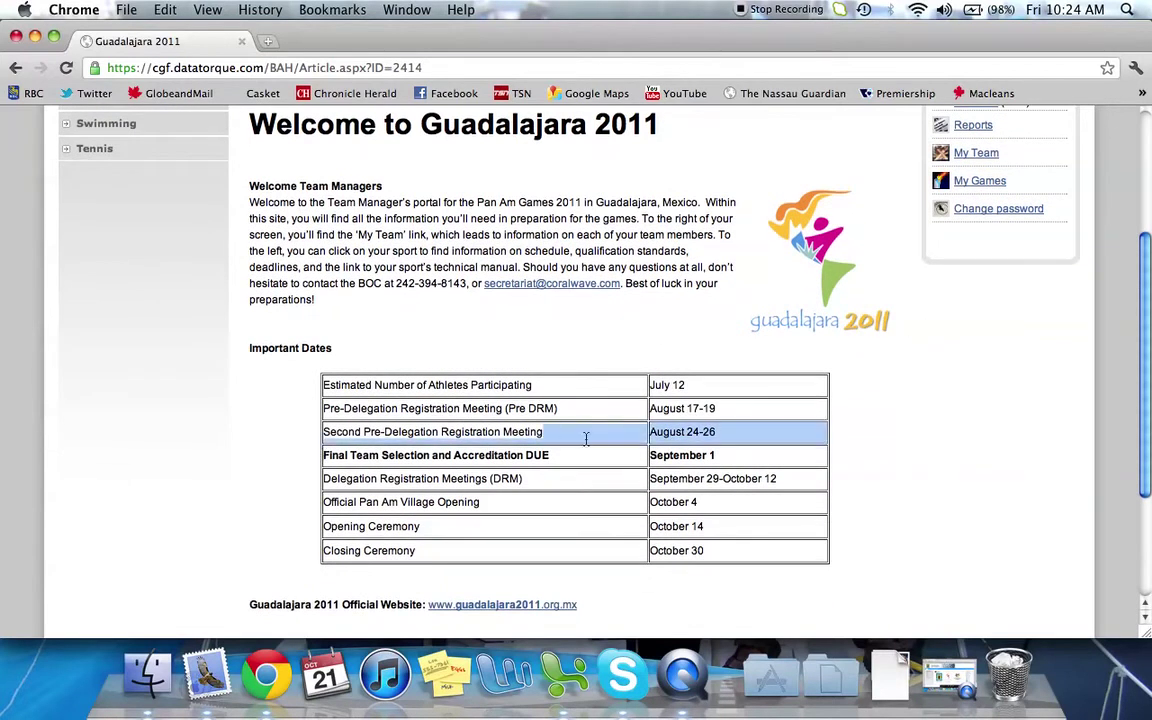
left_click(615, 447)
triple_click(743, 443)
triple_click(756, 458)
left_click(758, 458)
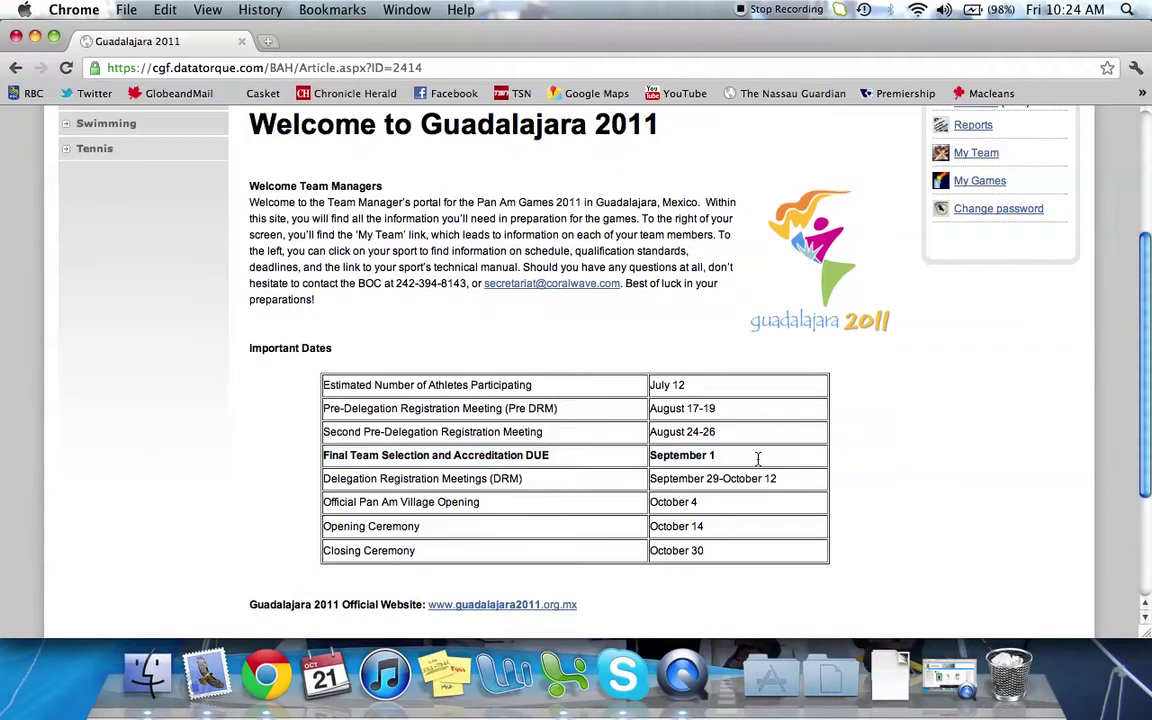
scroll(902, 420, "down", 1)
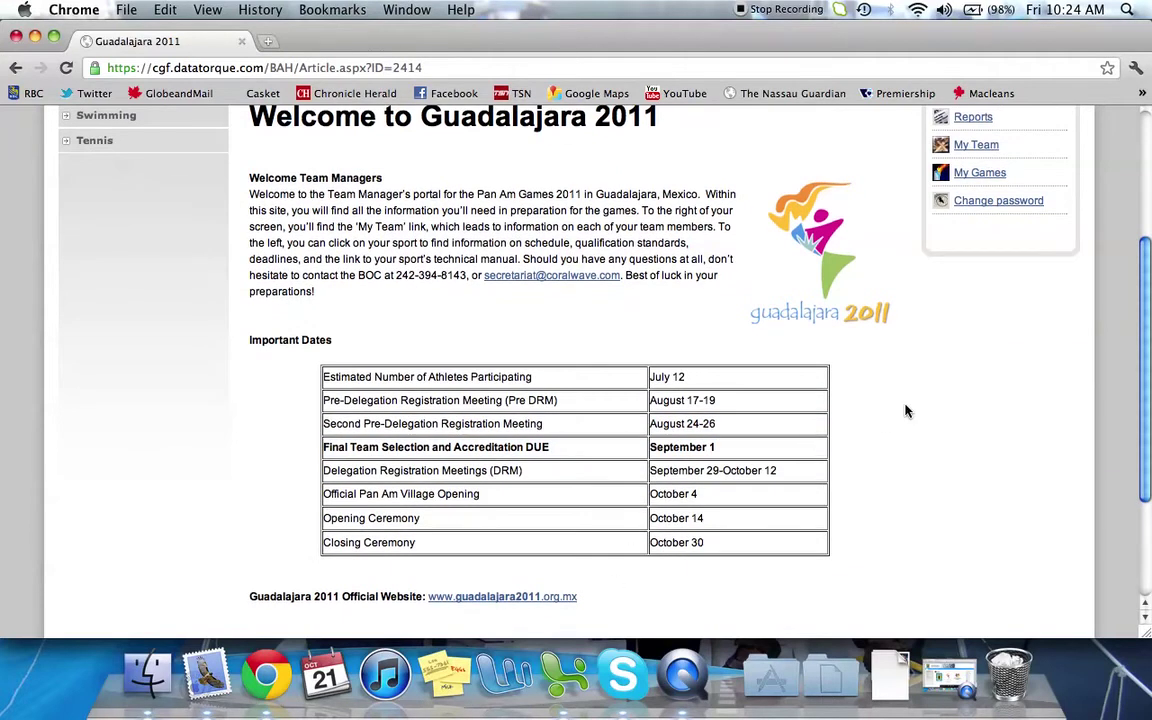
scroll(906, 410, "up", 5)
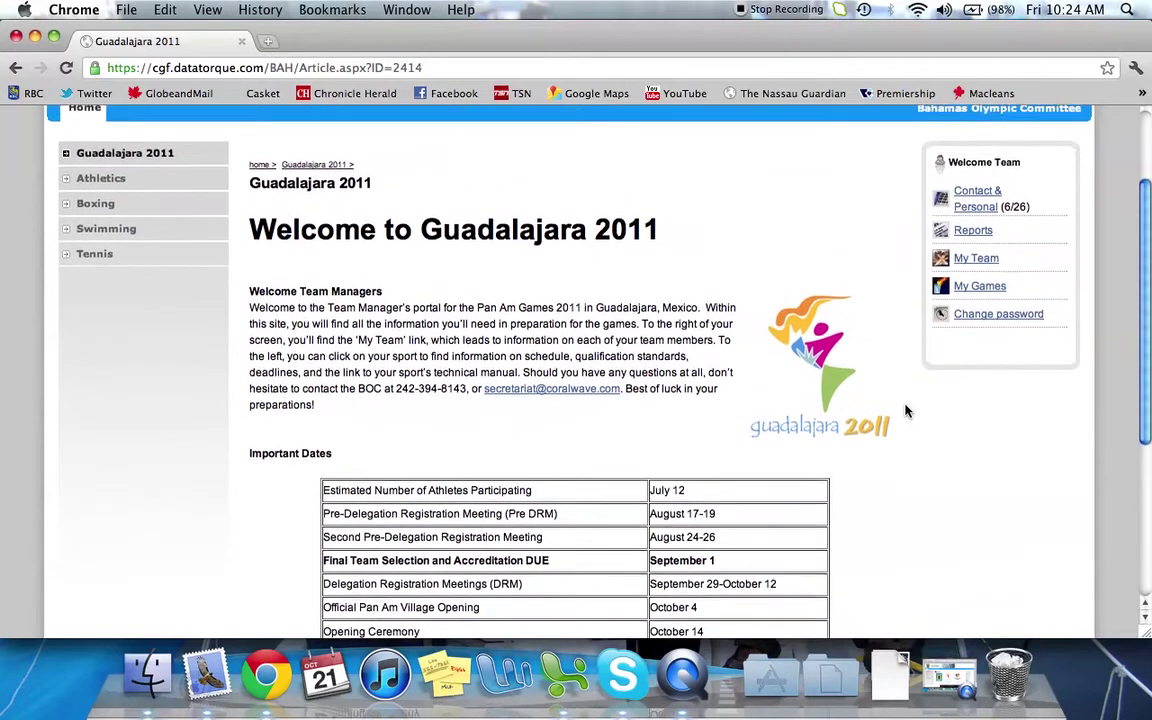
scroll(906, 410, "up", 2)
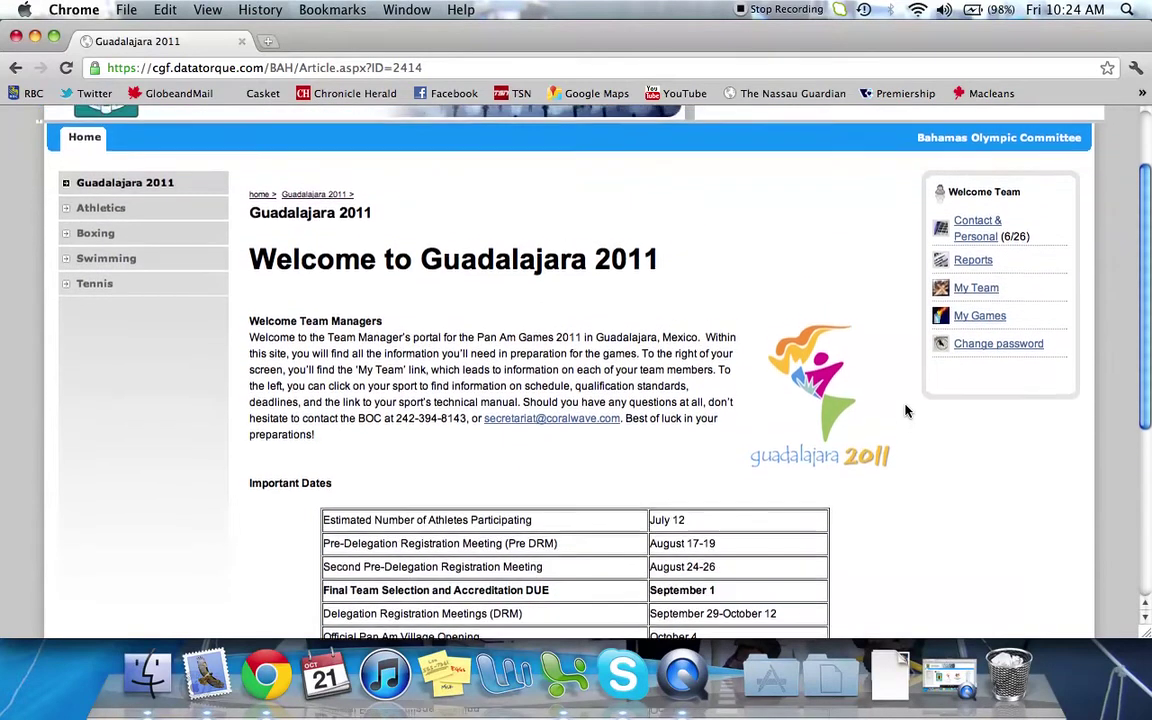
scroll(906, 410, "up", 2)
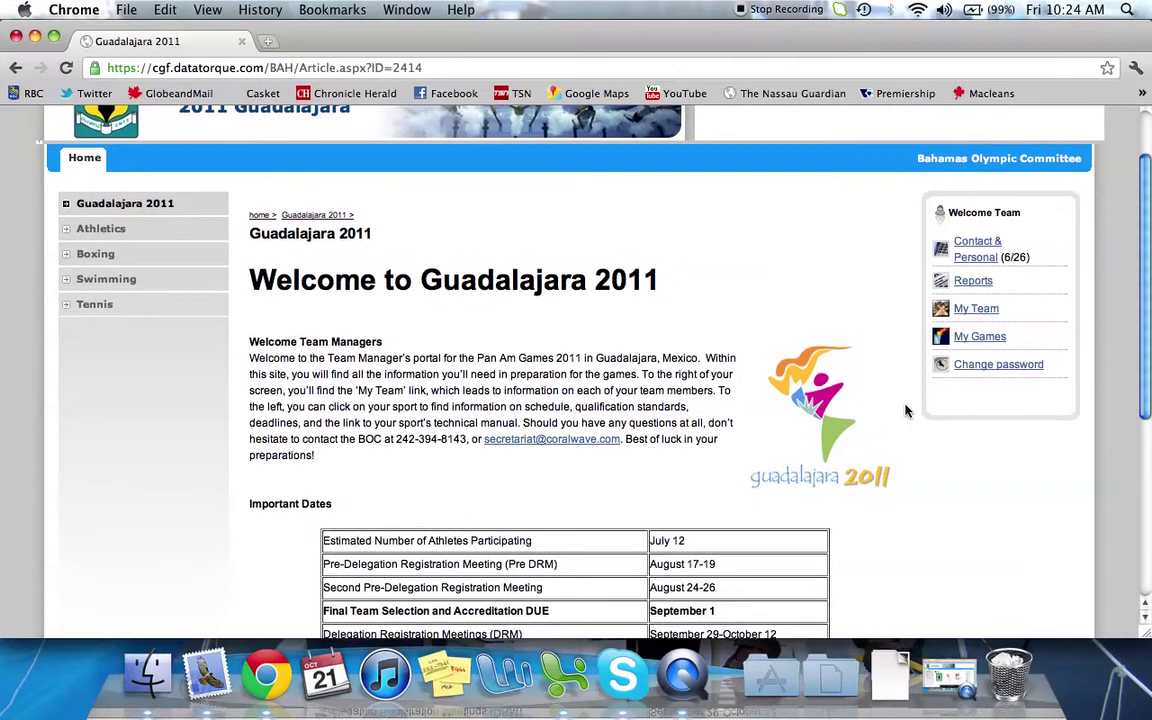
scroll(906, 410, "up", 1)
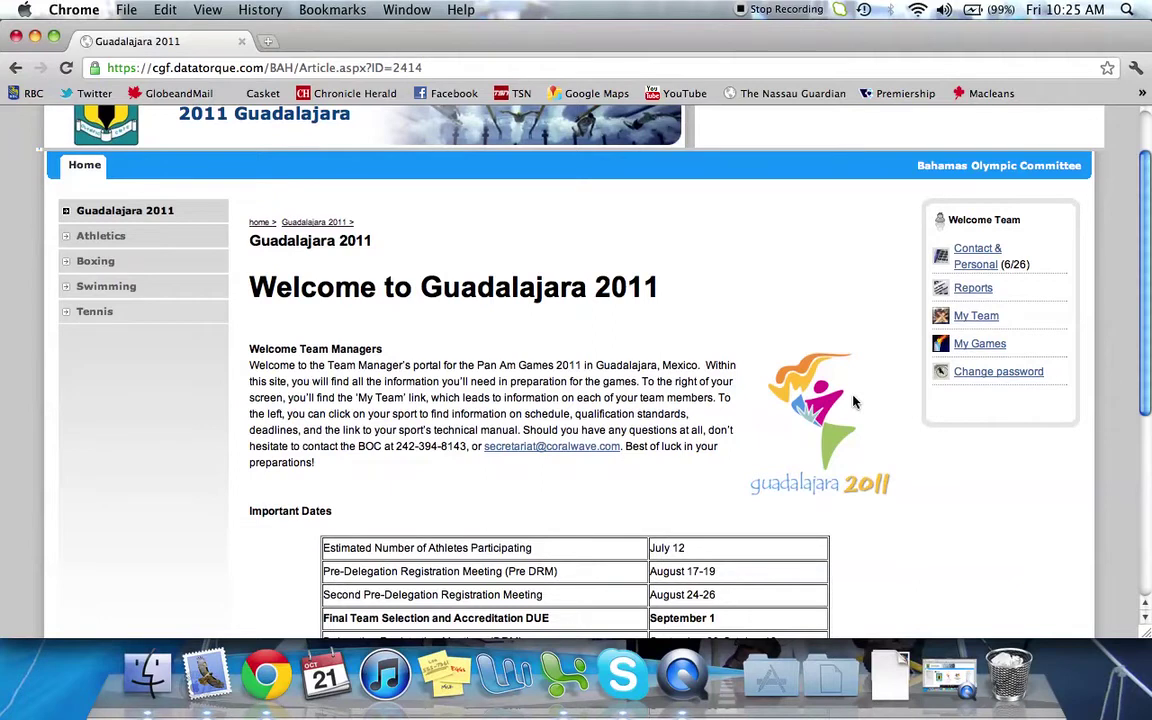
scroll(852, 402, "up", 5)
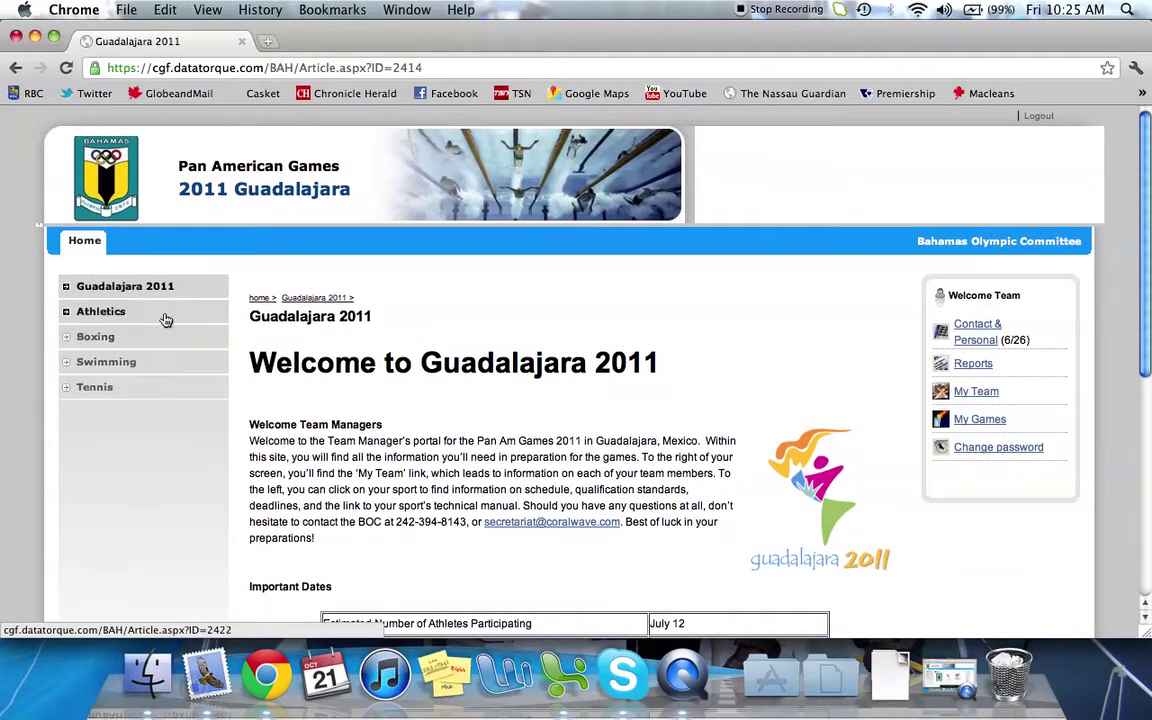
Open the Athletics page and read through its downloads, dates, events and authorities
left_click(113, 314)
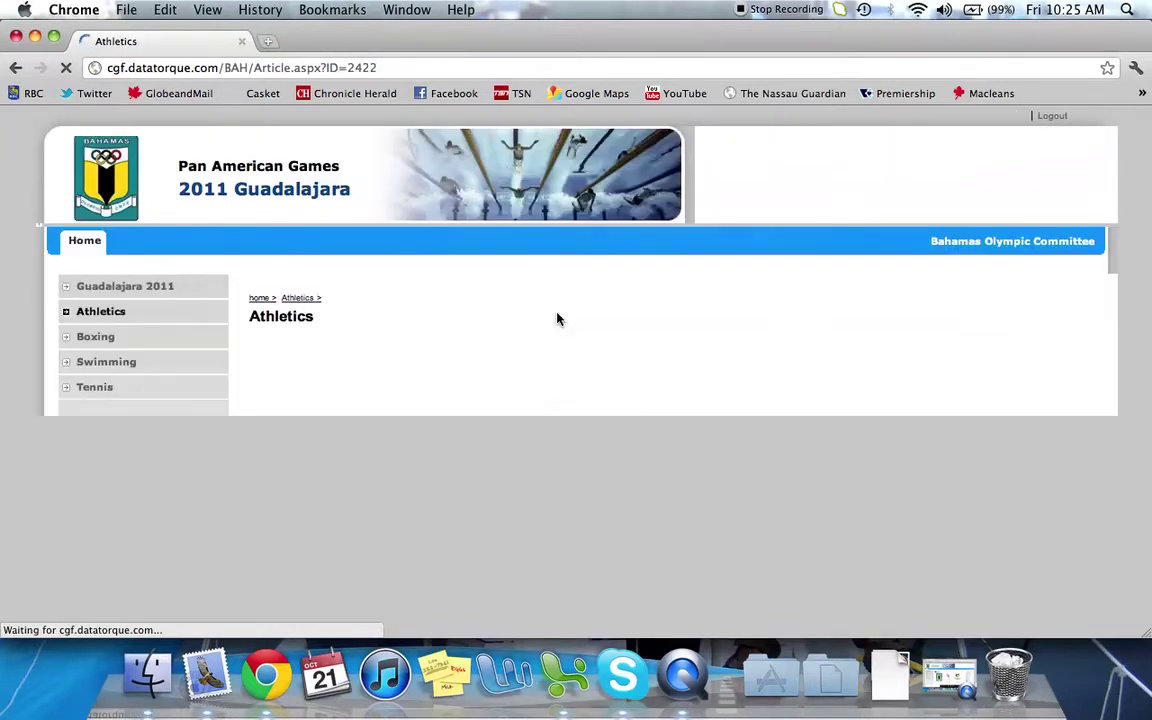
scroll(699, 327, "down", 2)
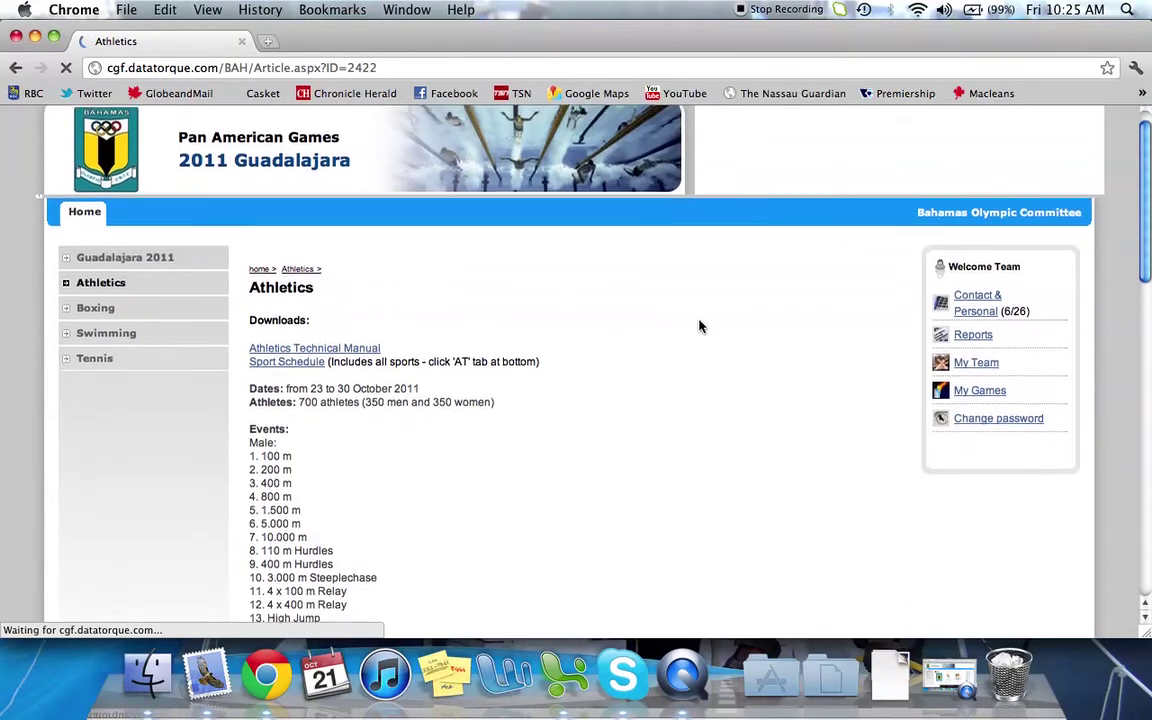
scroll(699, 327, "down", 3)
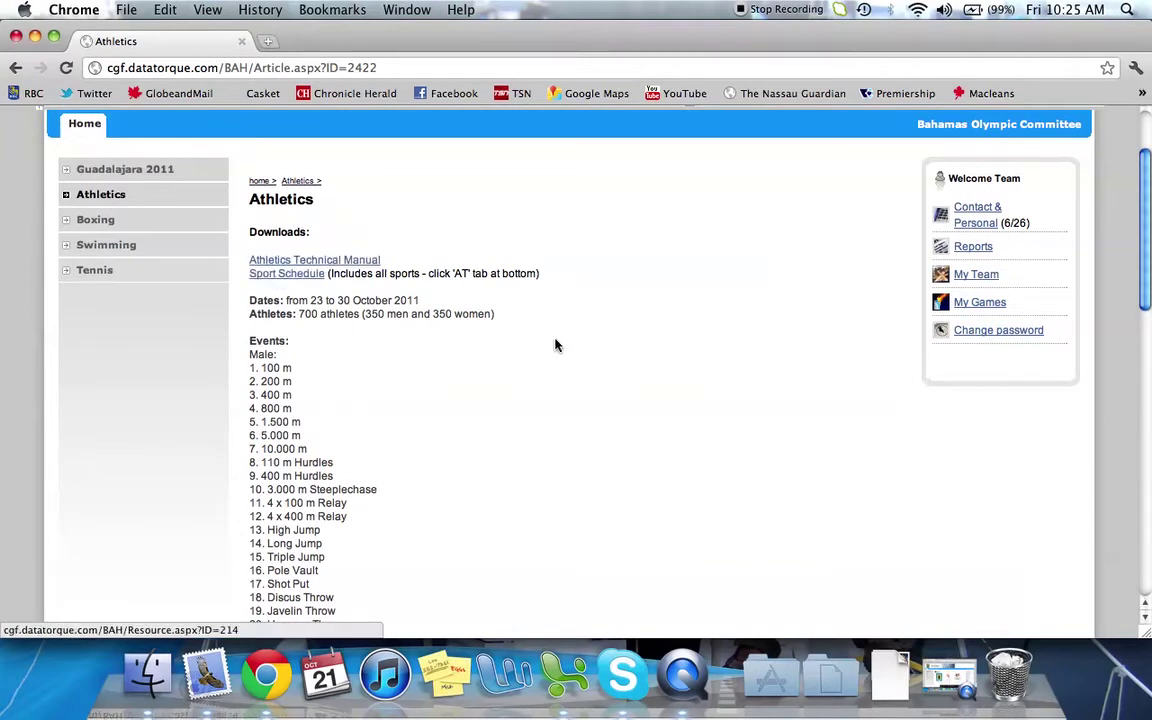
scroll(697, 360, "down", 10)
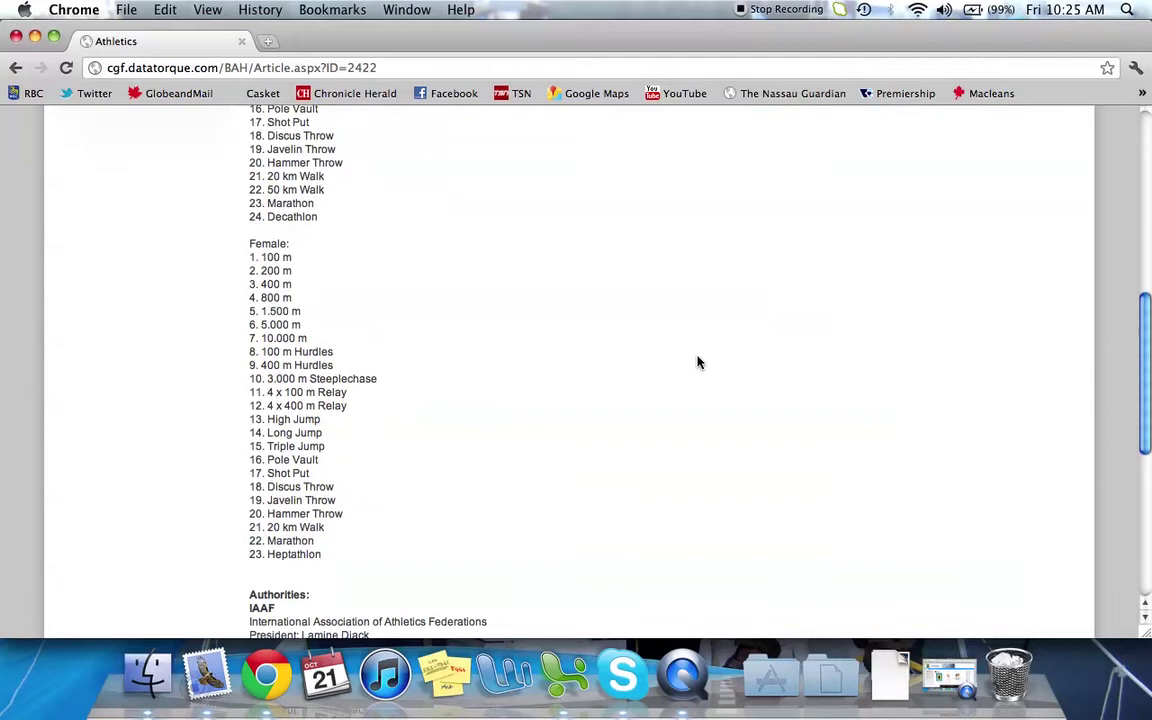
scroll(698, 362, "down", 5)
scroll(698, 362, "down", 2)
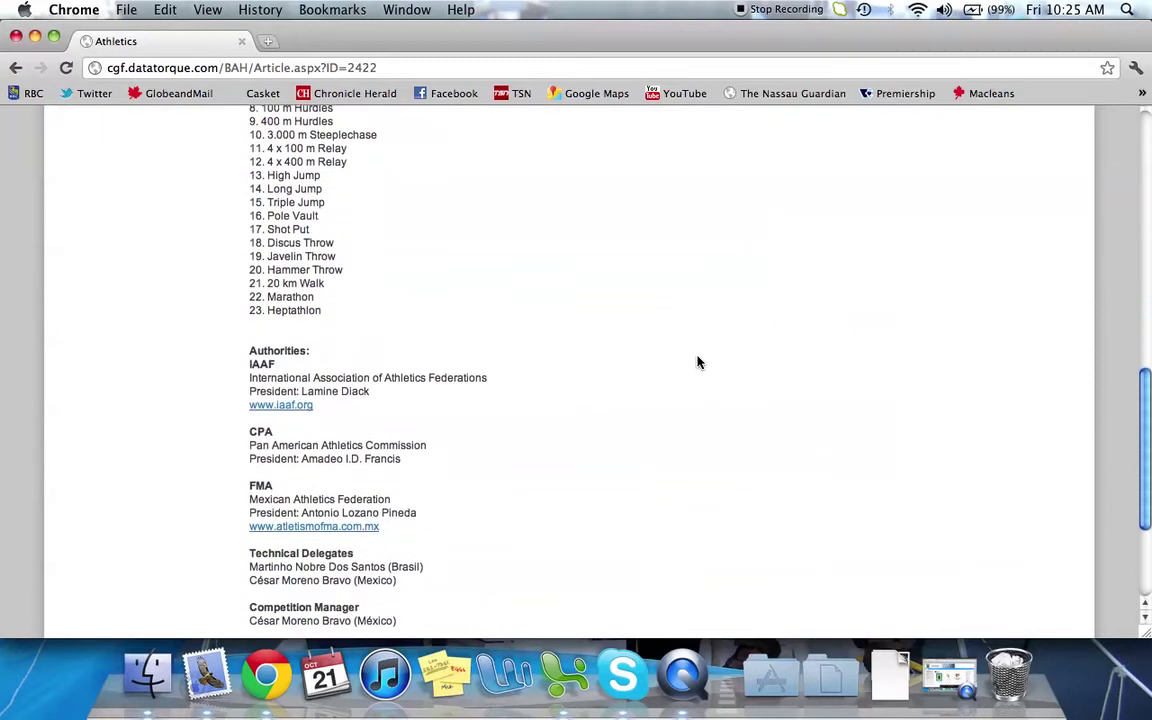
Go to the Contact & Personal (My Details) page from the Welcome Team panel
scroll(698, 362, "up", 20)
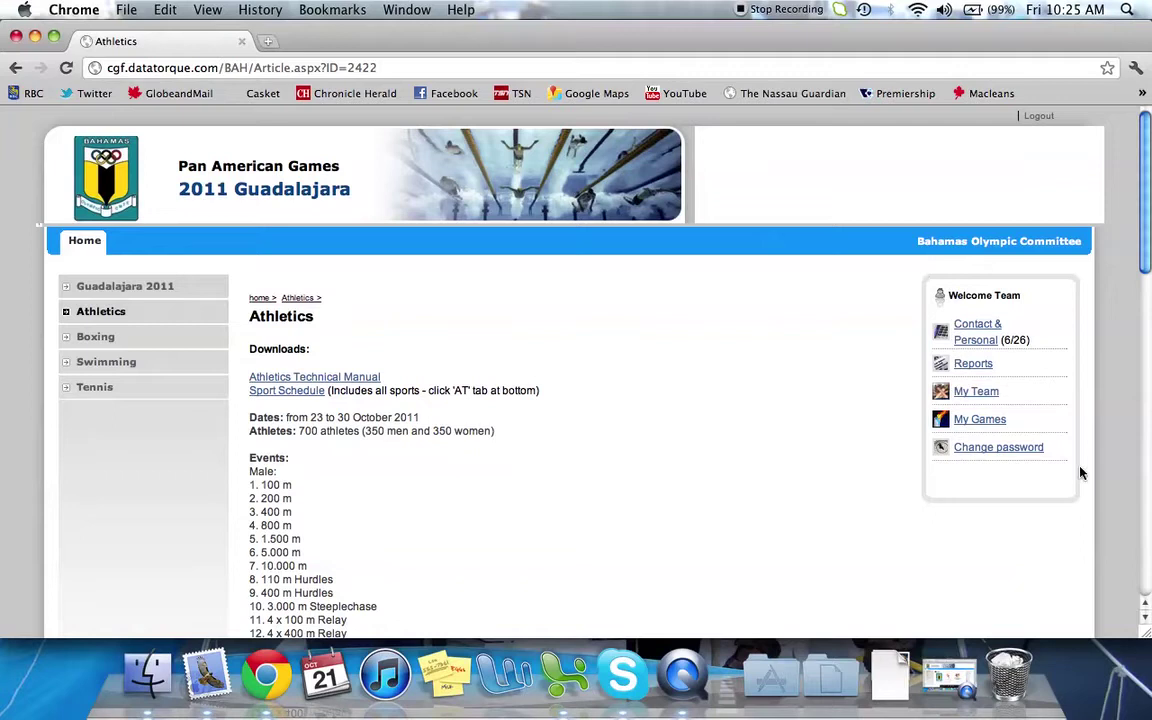
left_click(957, 330)
left_click(973, 331)
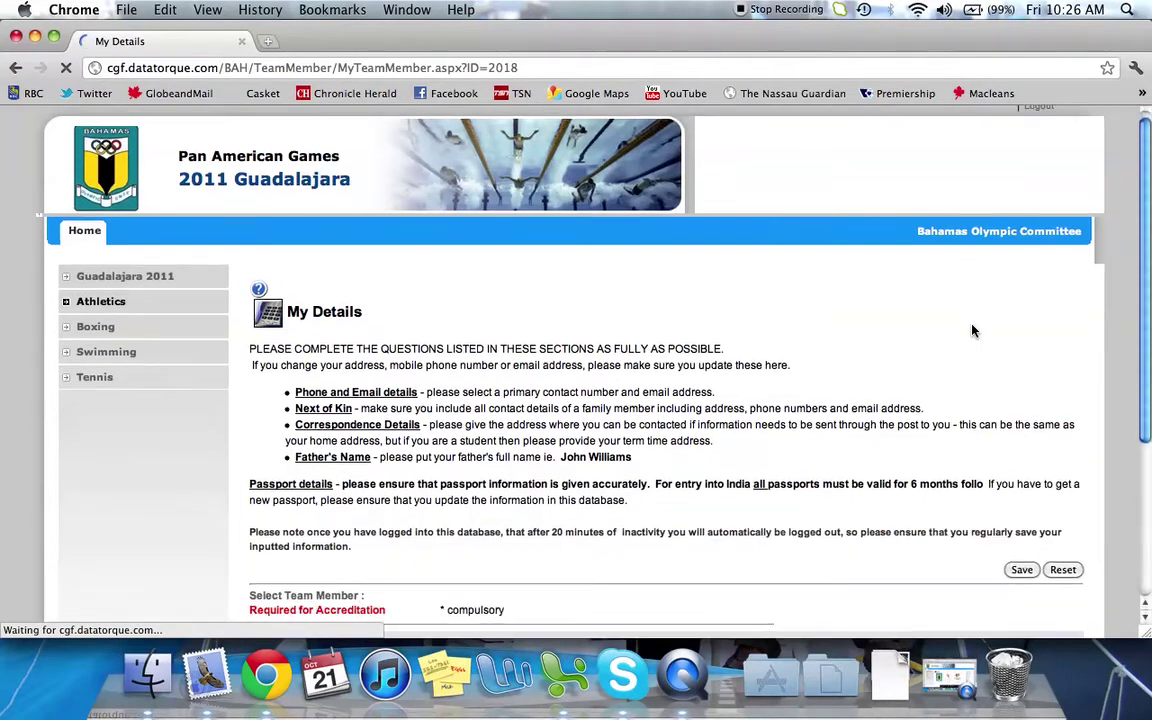
scroll(973, 331, "down", 4)
scroll(973, 331, "down", 3)
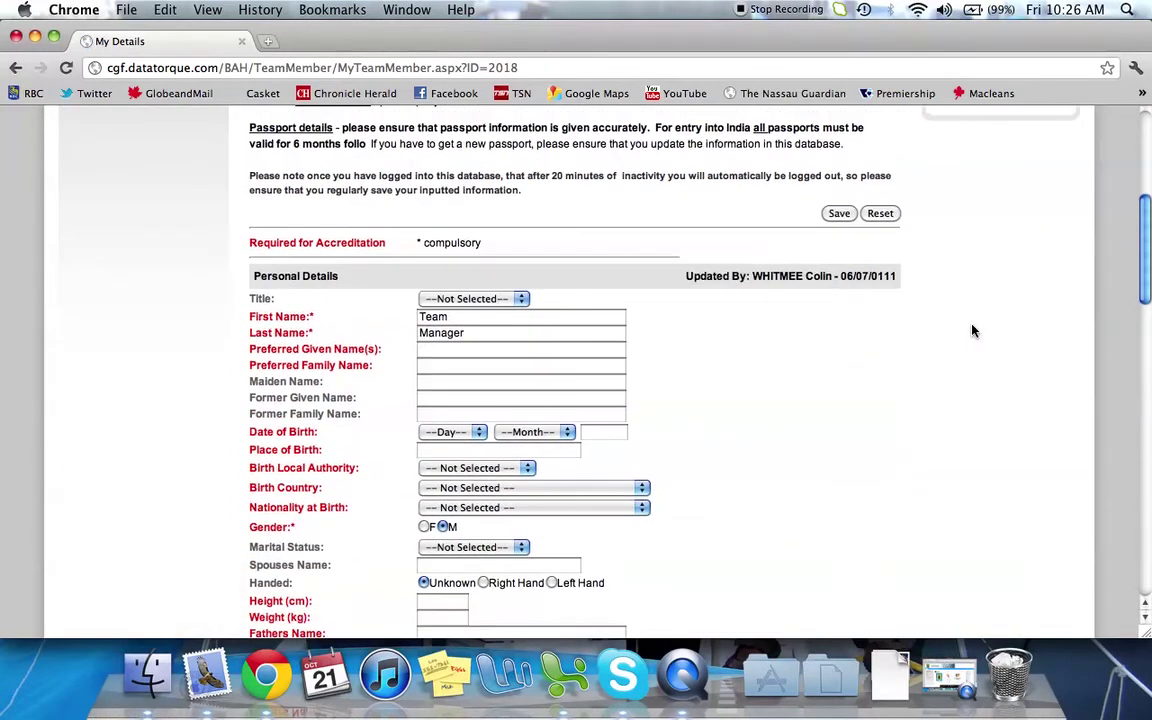
scroll(973, 331, "down", 2)
scroll(973, 331, "down", 2)
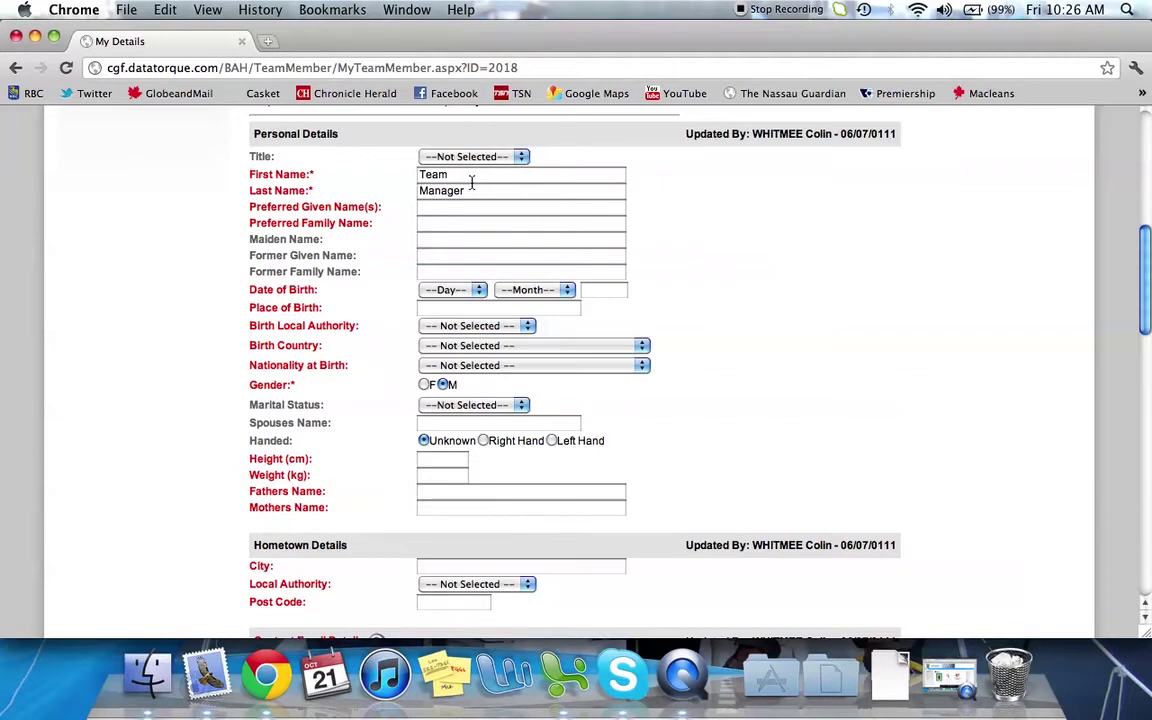
scroll(784, 282, "down", 3)
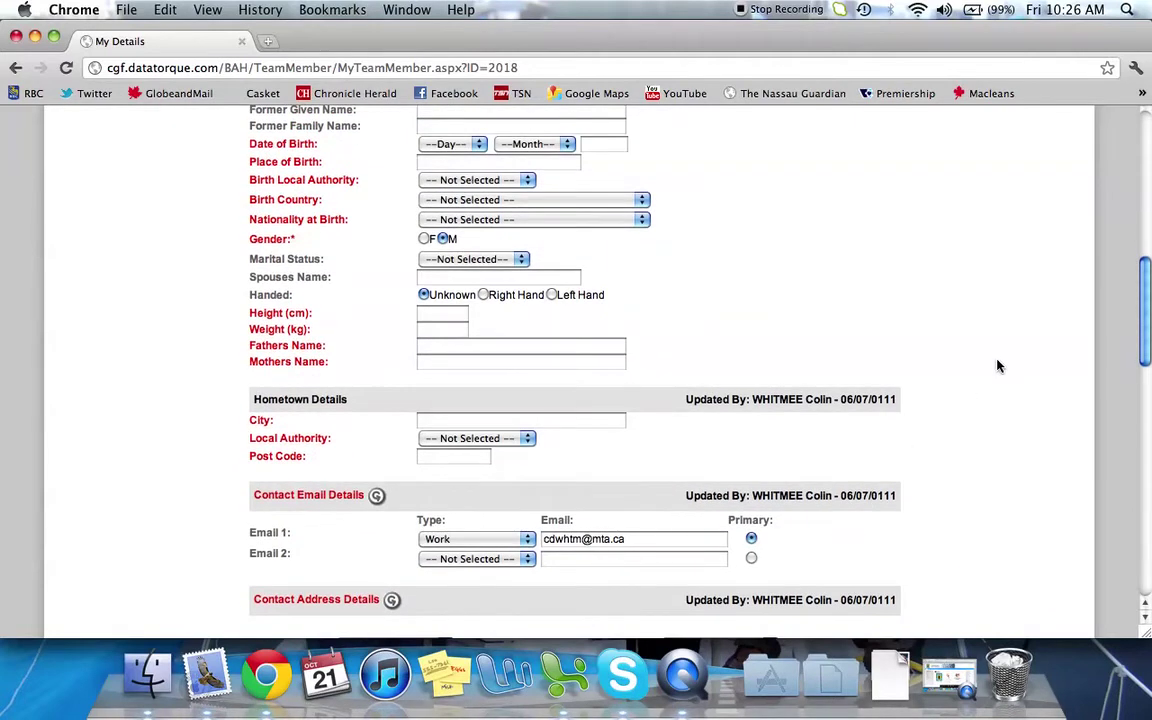
scroll(997, 366, "up", 3)
scroll(997, 366, "down", 5)
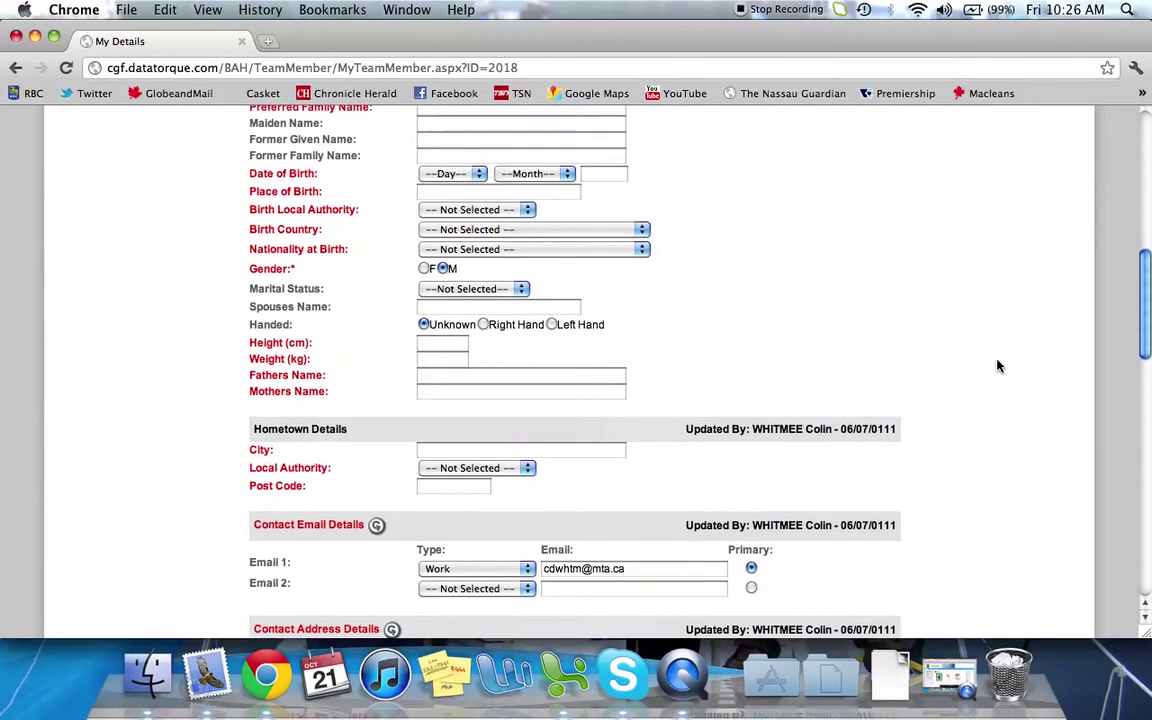
scroll(997, 366, "down", 15)
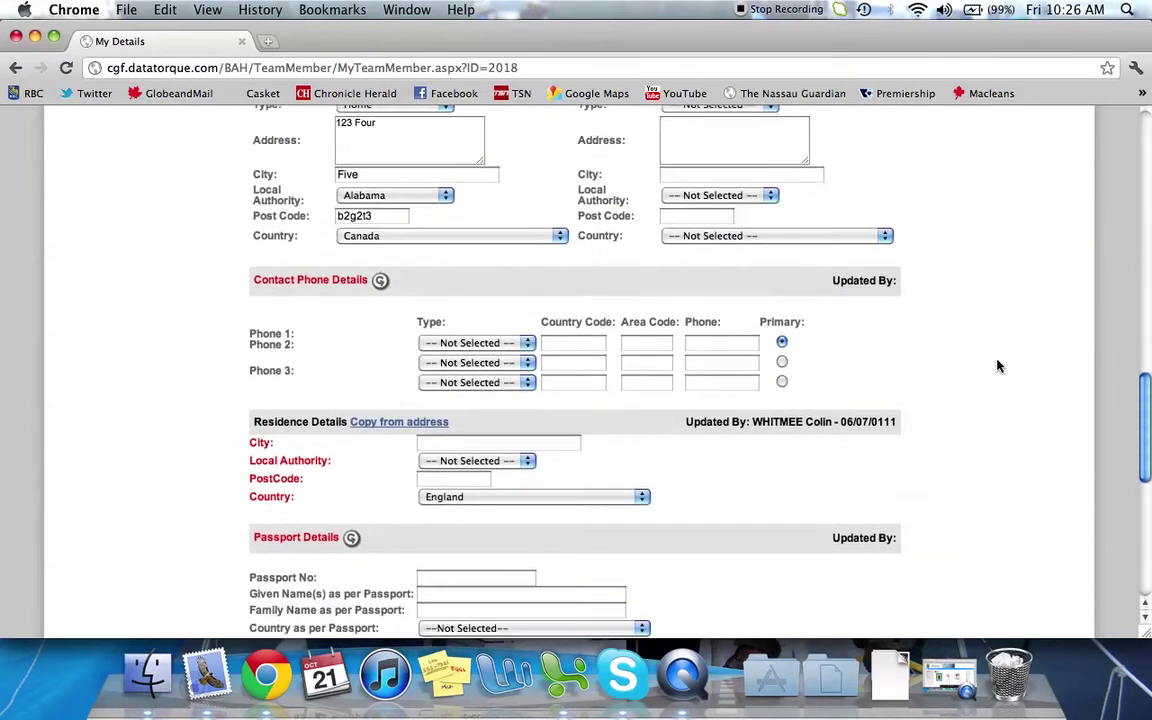
scroll(997, 366, "down", 3)
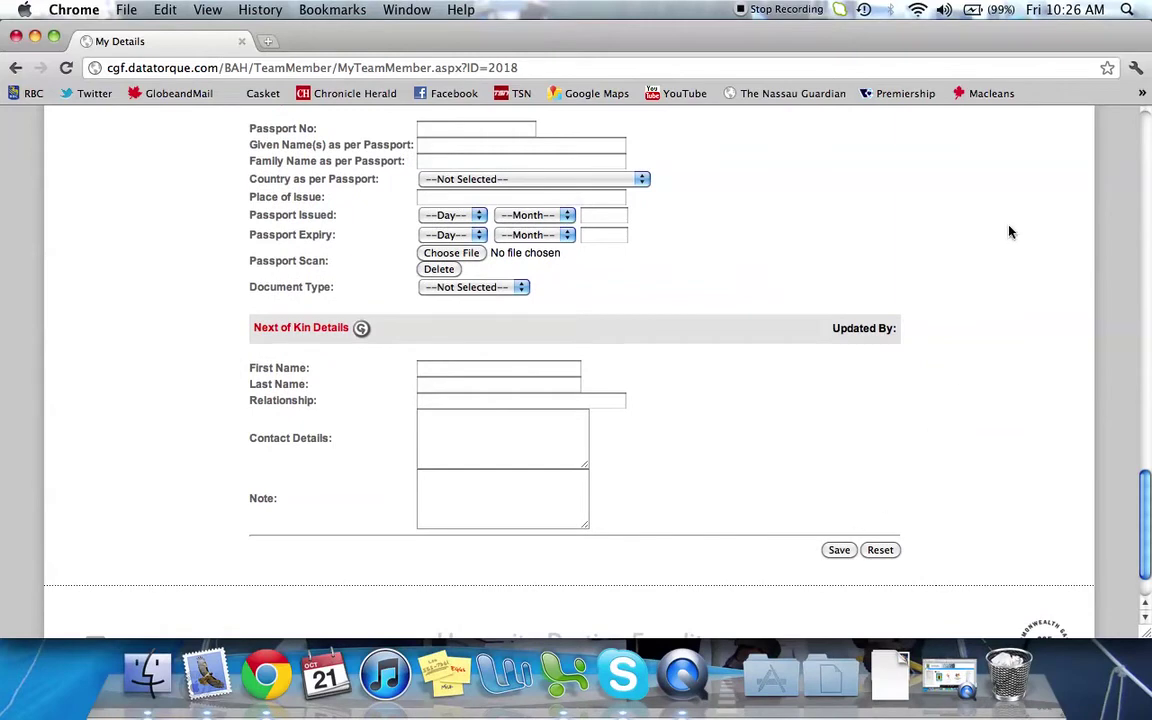
scroll(1008, 235, "up", 7)
scroll(1010, 232, "up", 13)
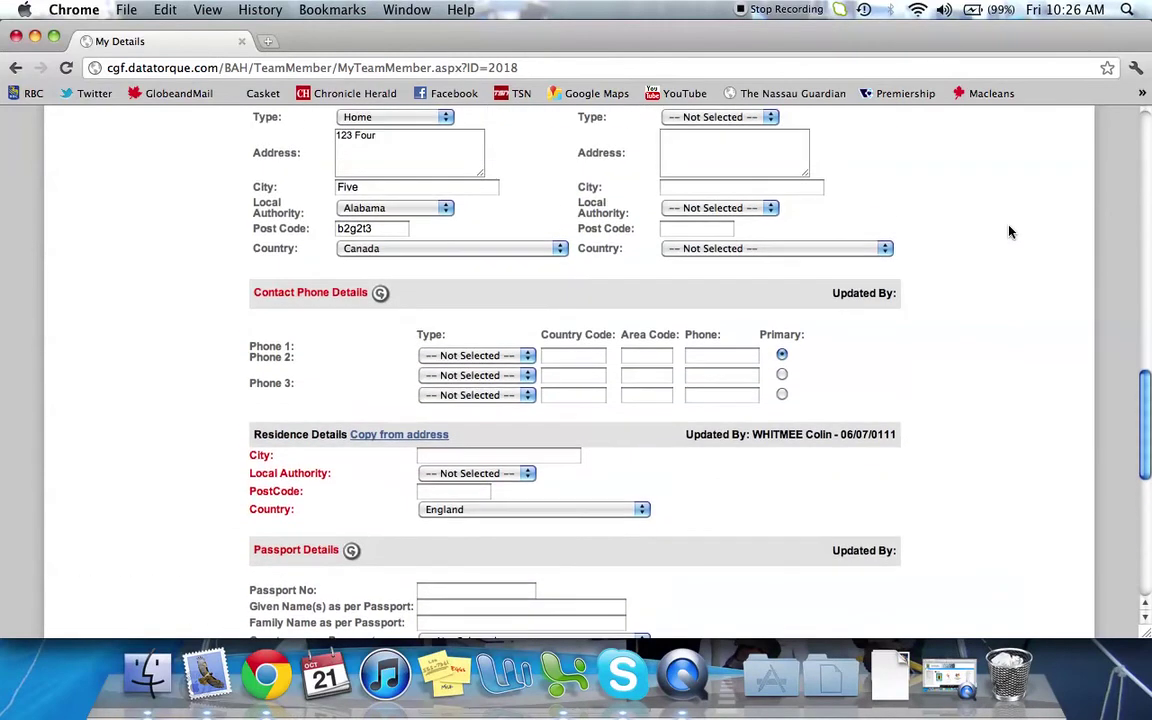
scroll(1010, 232, "up", 17)
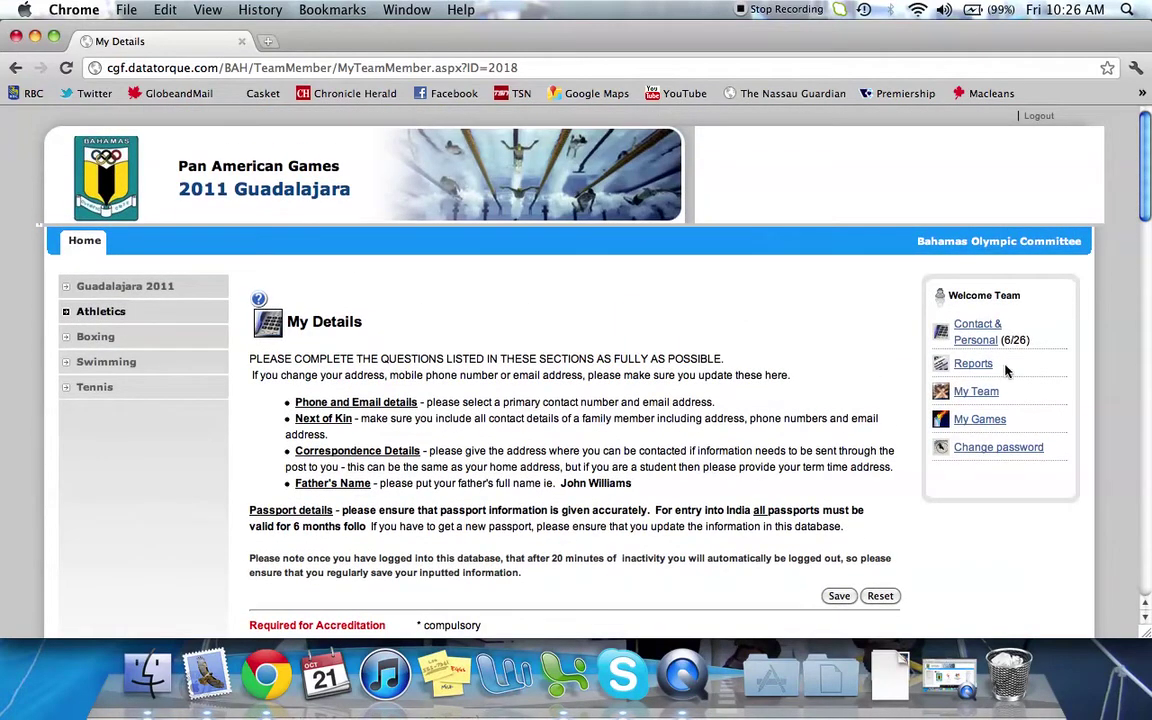
Open My Reports, which lists the Accreditation, Accreditation - SELECTED and Contacts reports
left_click(991, 369)
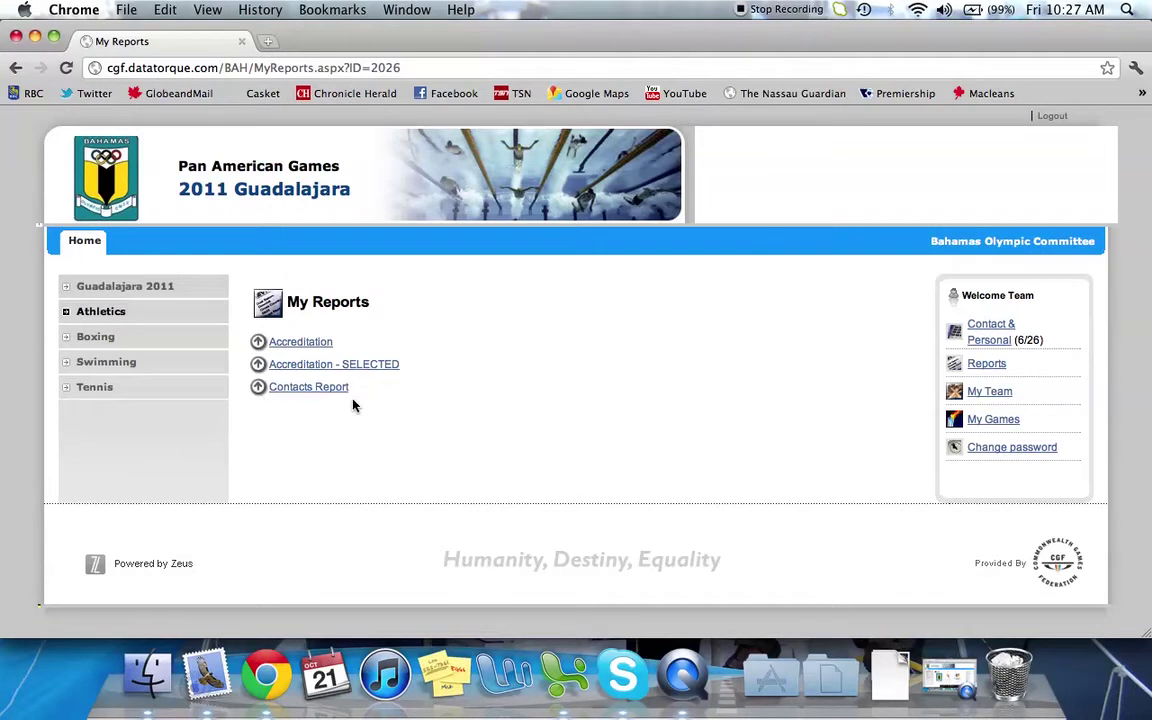
left_click(301, 392)
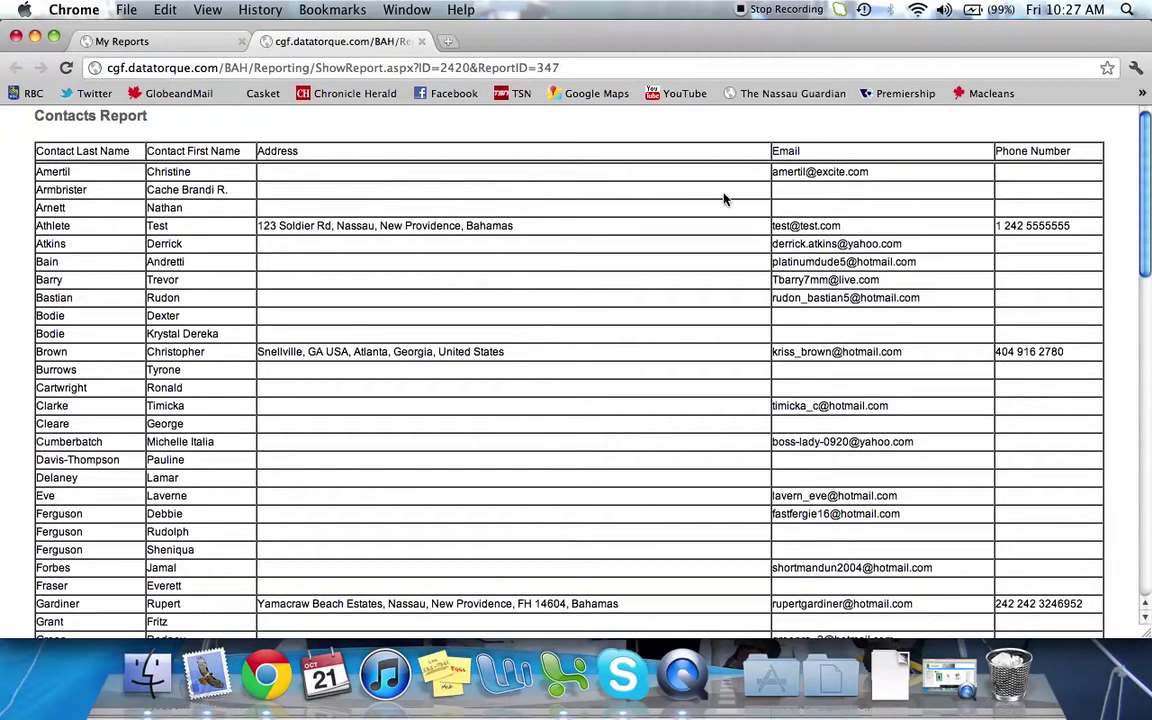
left_click(422, 42)
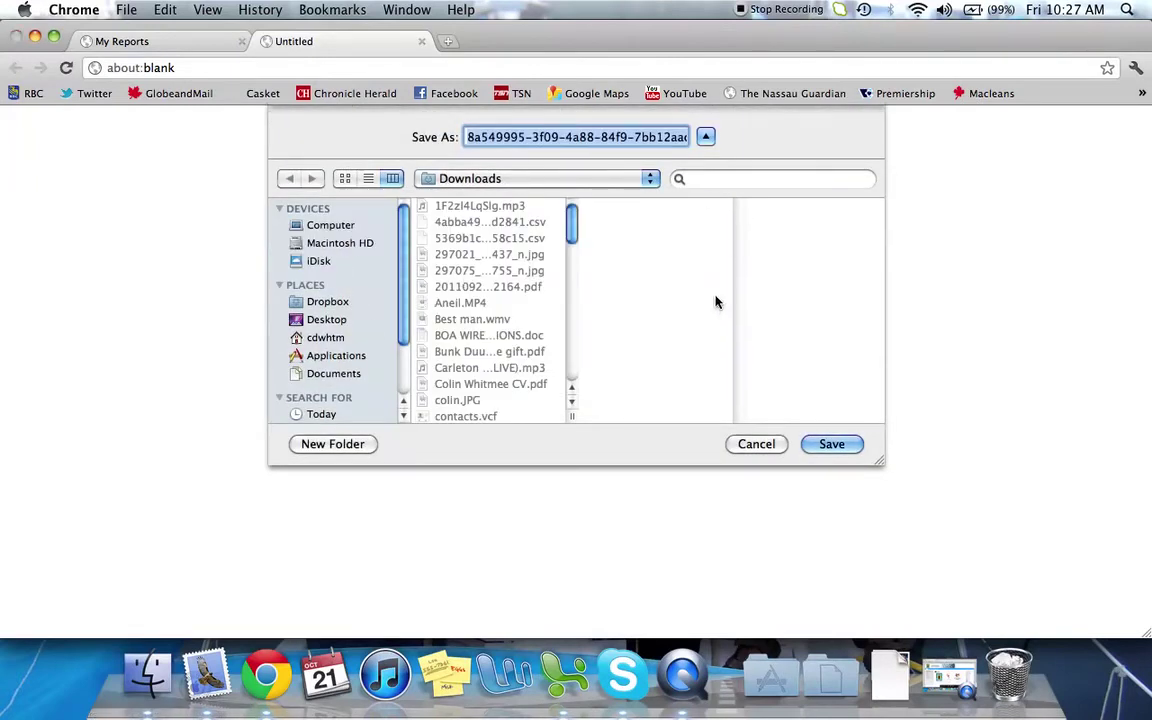
Cancel the Save As prompt, close the blank Untitled tab, and open My Team
left_click(752, 444)
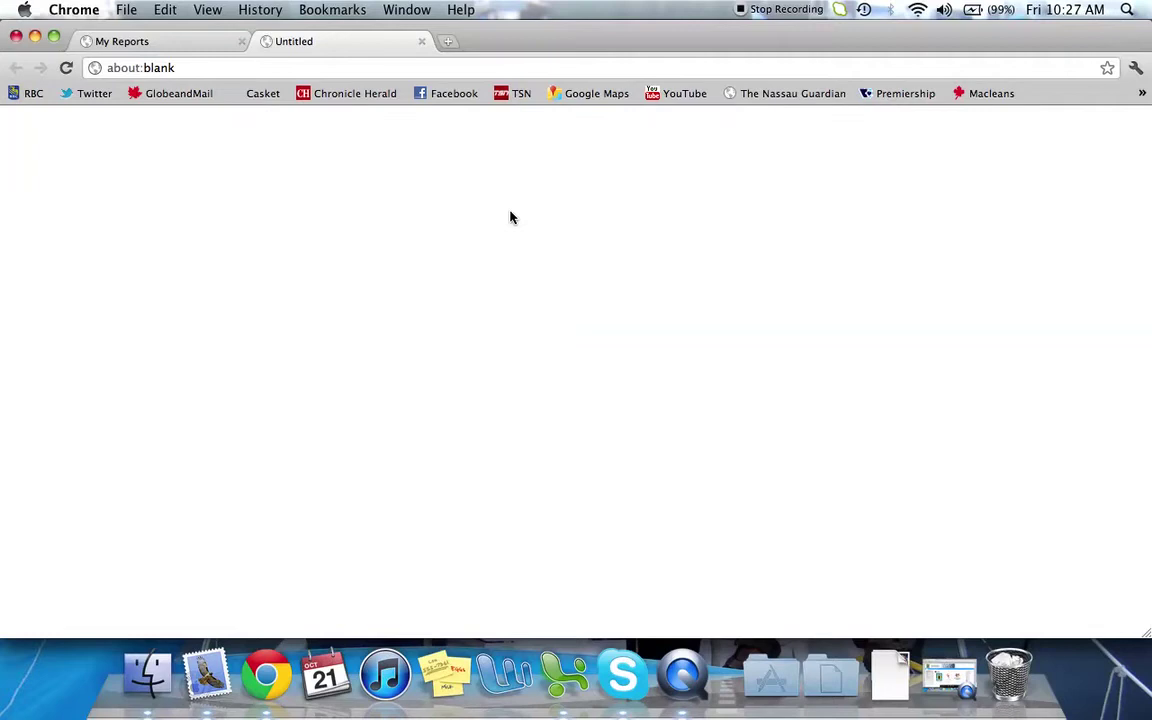
left_click(421, 41)
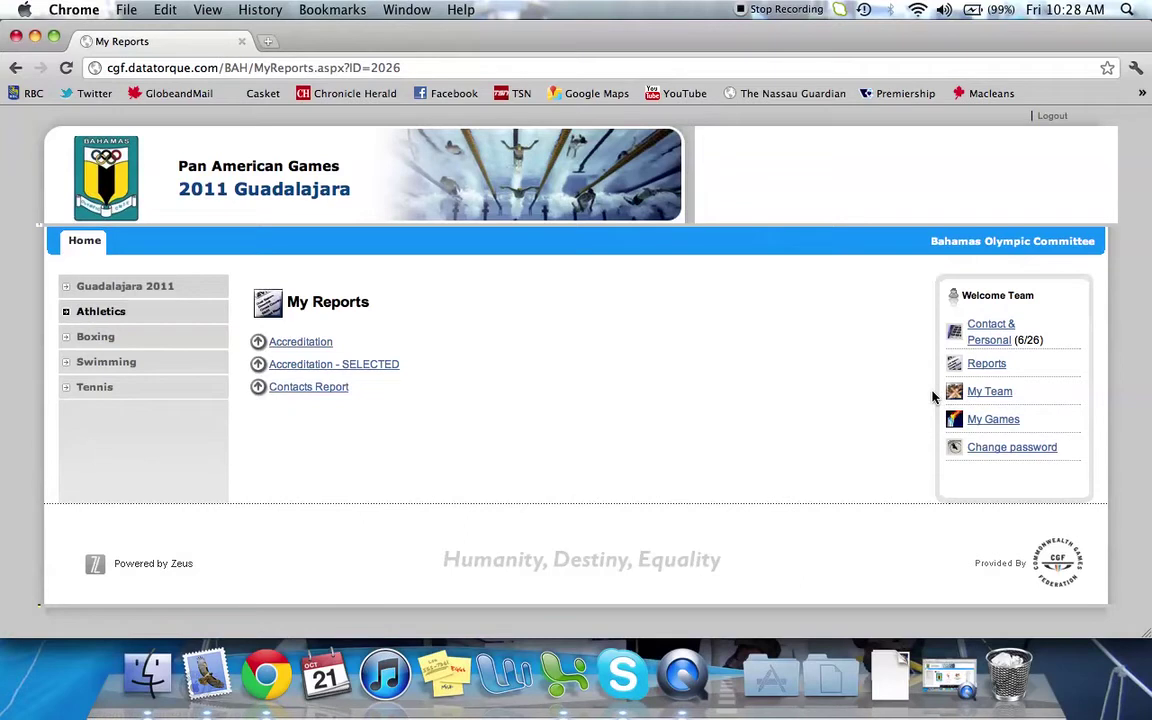
left_click(990, 392)
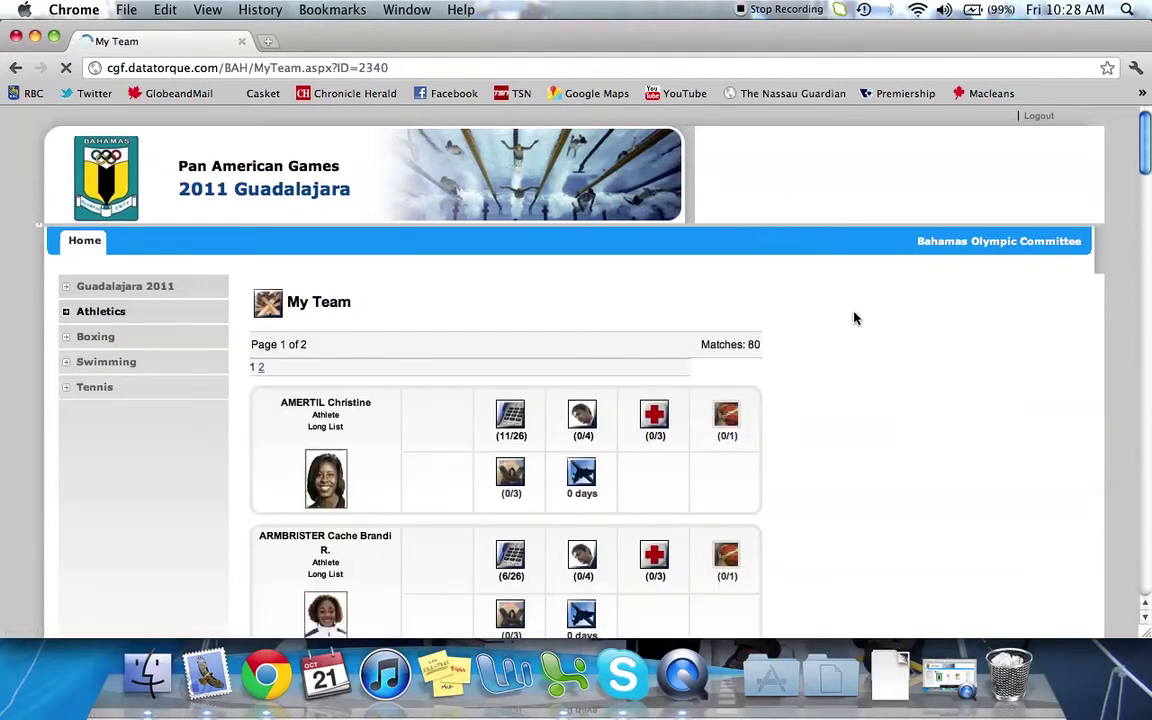
Browse the 80-member My Team roster and move to its page 2
scroll(854, 319, "down", 3)
scroll(854, 319, "down", 5)
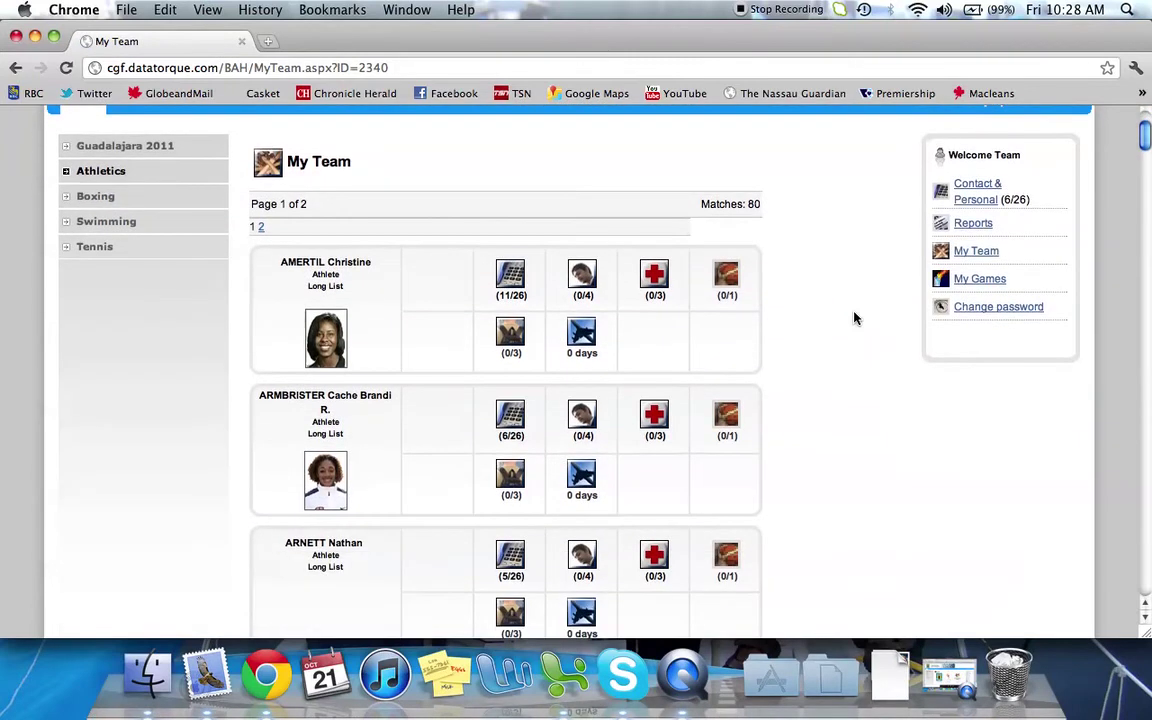
scroll(854, 318, "down", 1)
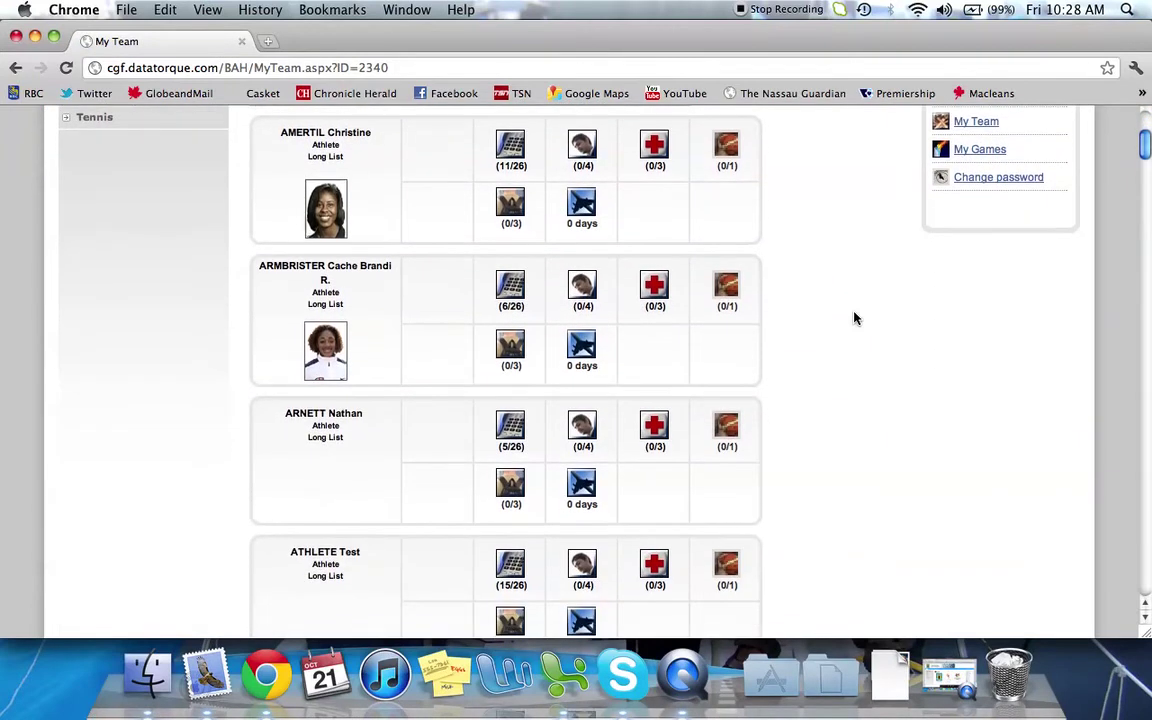
scroll(854, 319, "up", 4)
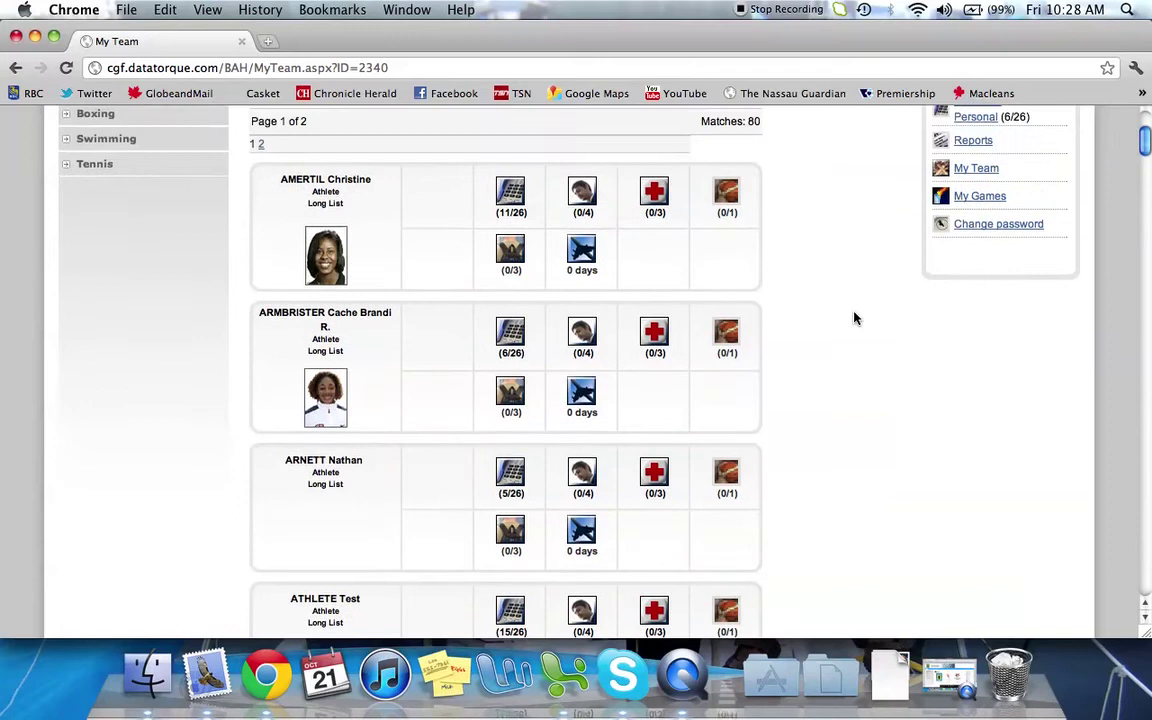
scroll(854, 319, "up", 4)
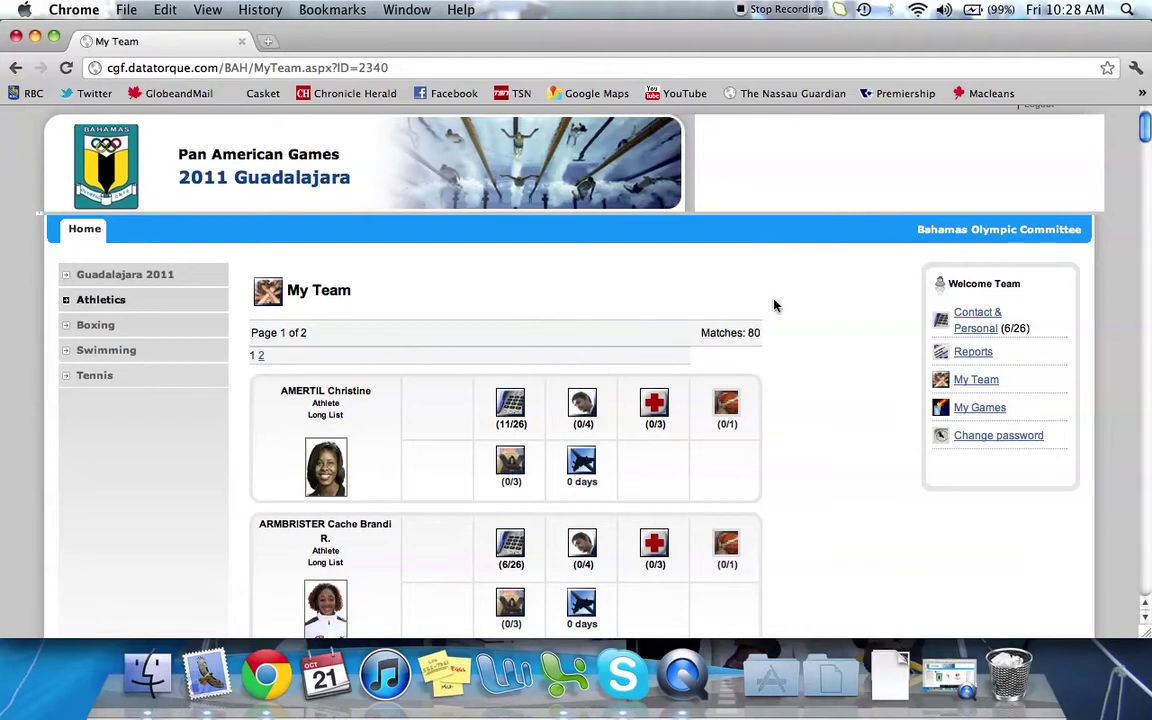
scroll(774, 305, "down", 1)
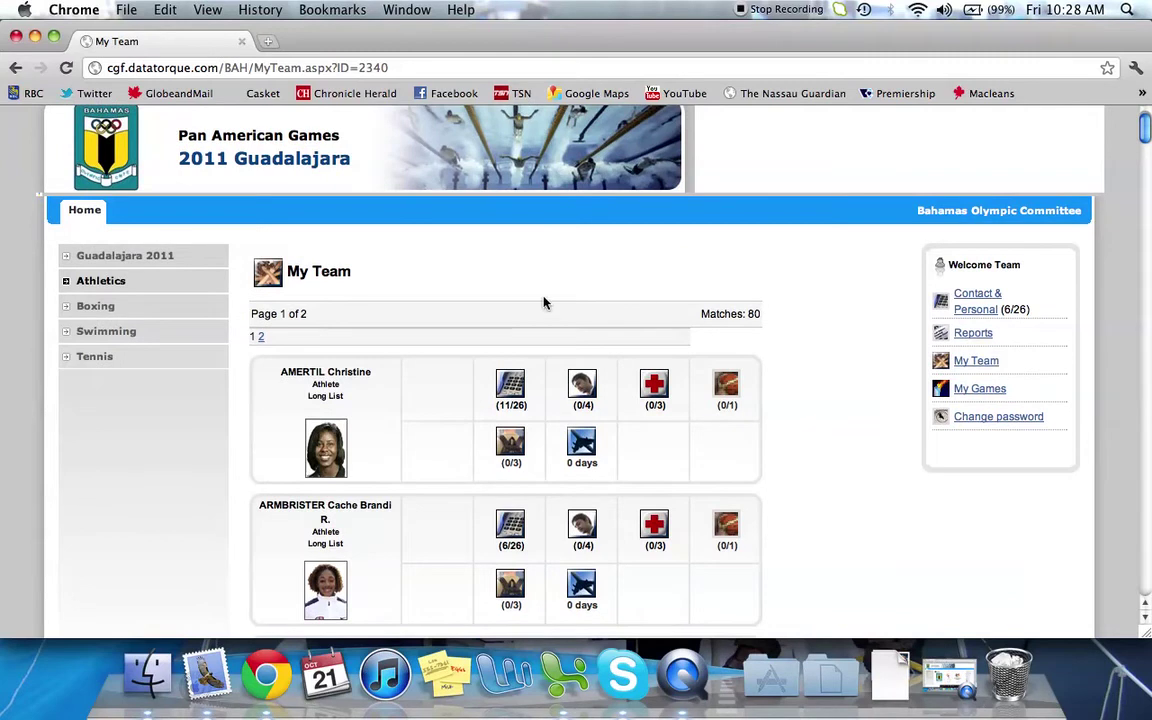
left_click(261, 339)
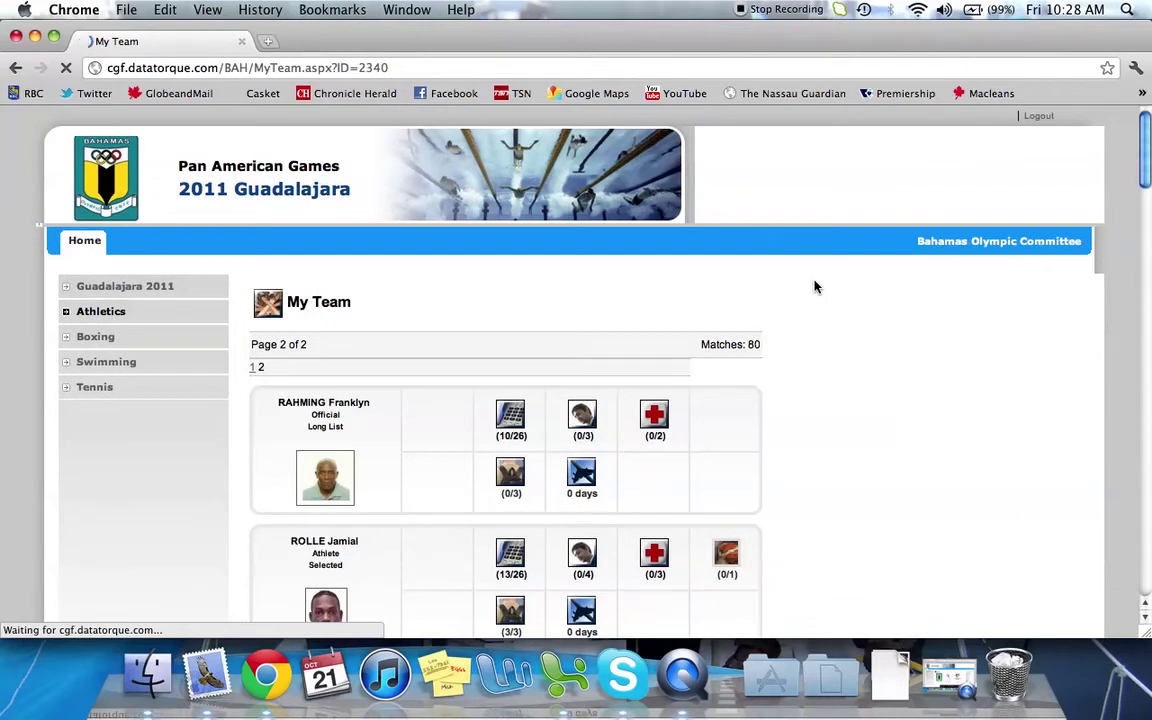
scroll(815, 287, "down", 20)
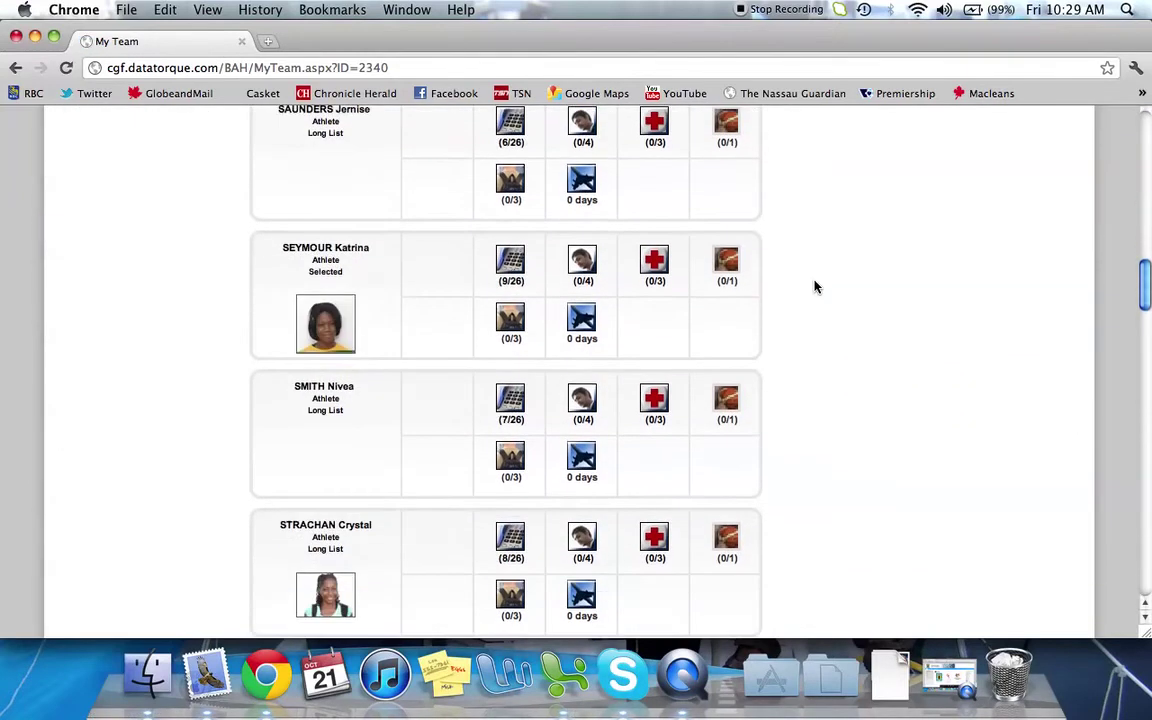
scroll(815, 287, "down", 15)
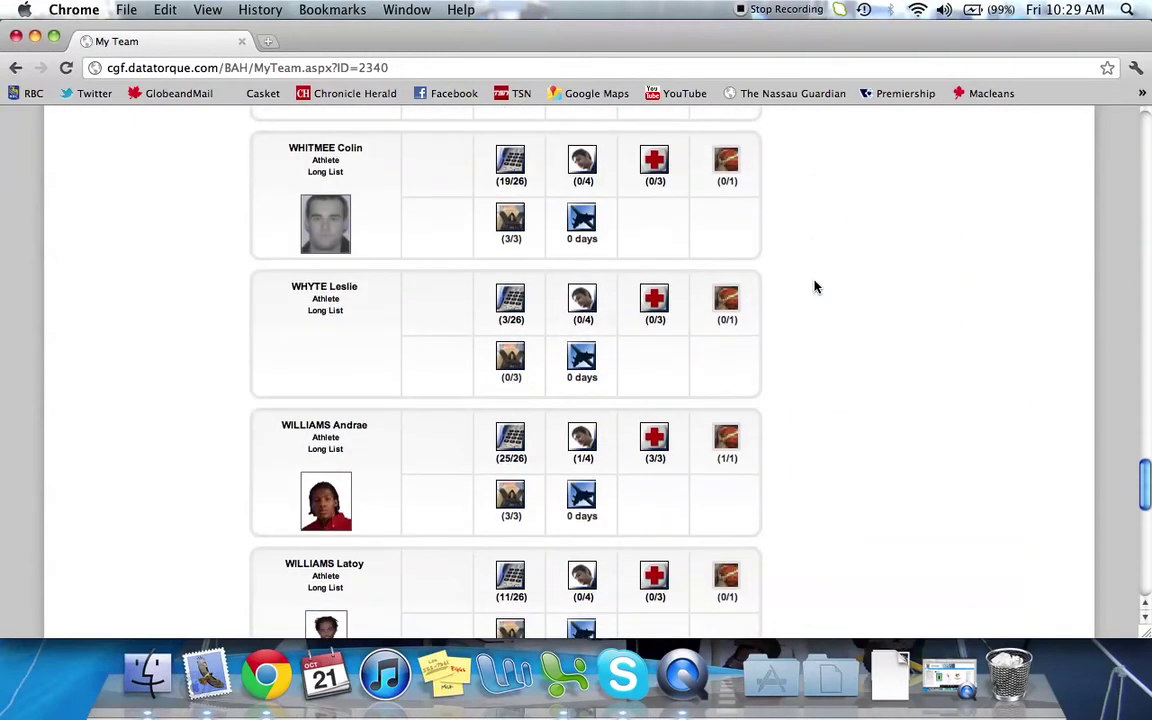
scroll(446, 222, "up", 1)
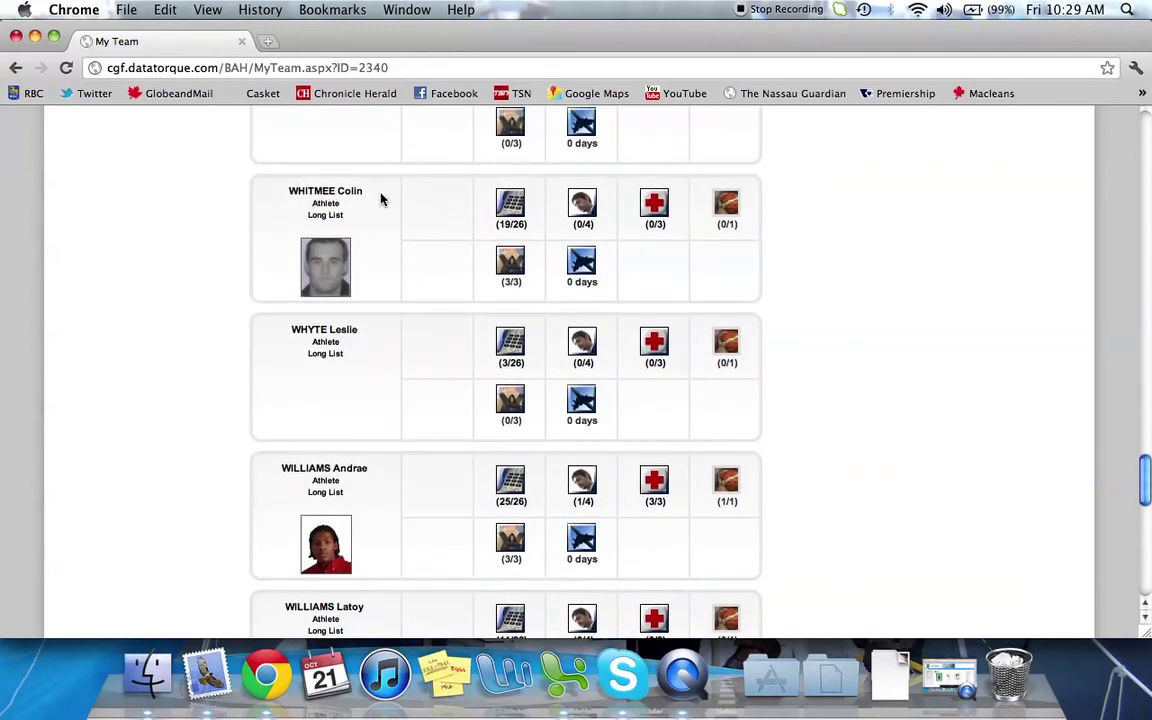
scroll(380, 199, "up", 1)
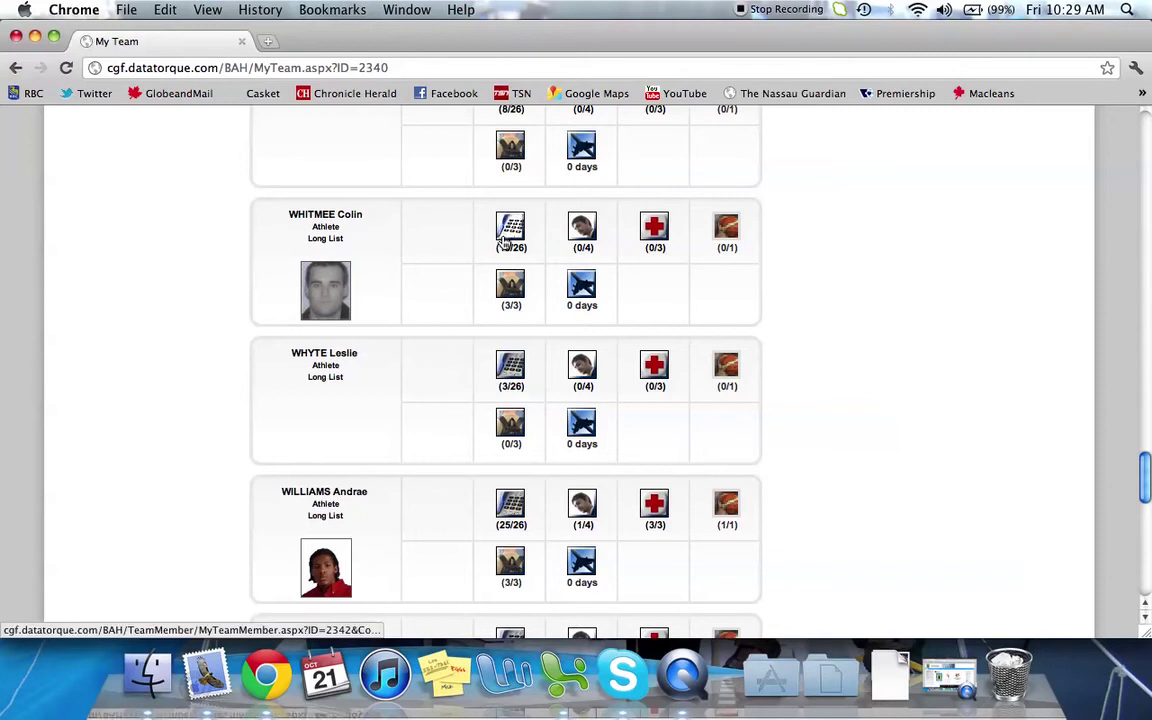
Open the athlete's Contact & Personal record and review his personal, passport and next-of-kin details
left_click(505, 234)
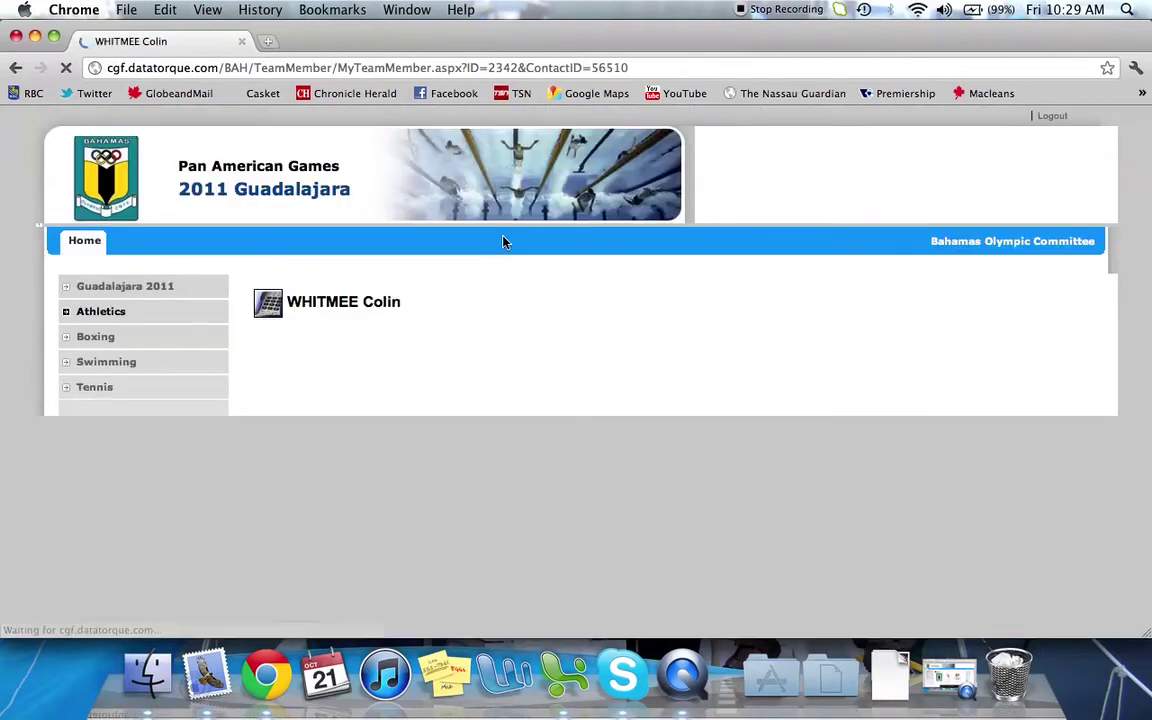
scroll(856, 346, "down", 3)
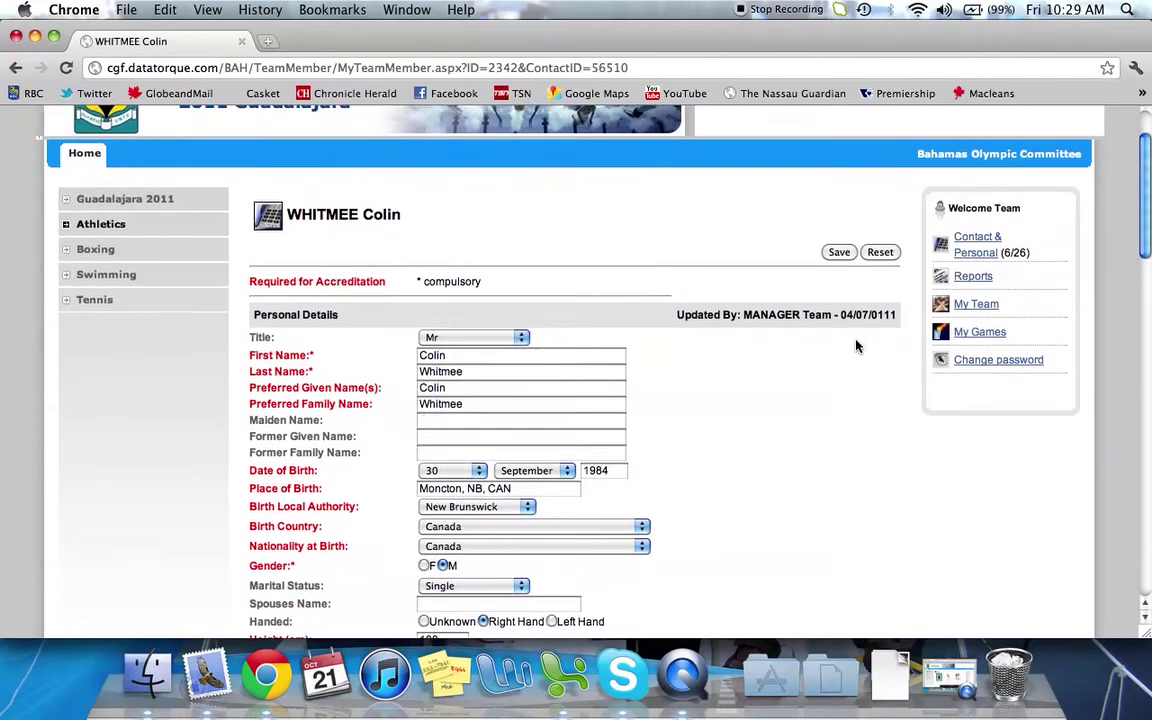
scroll(856, 346, "down", 2)
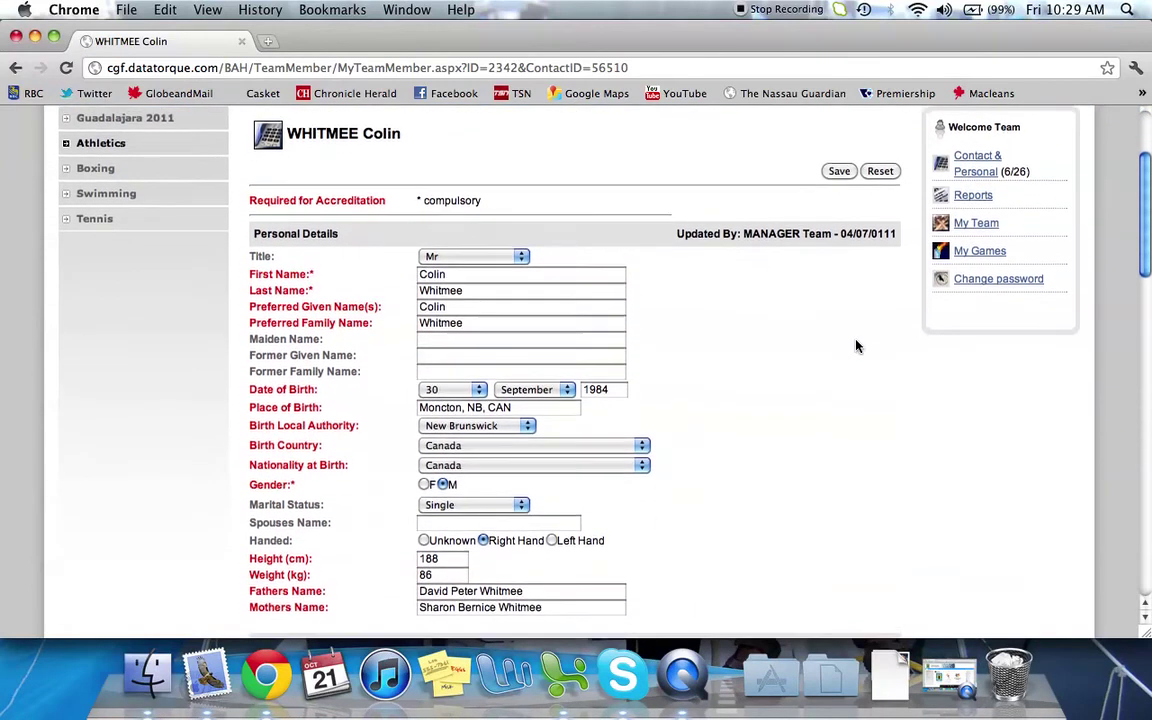
scroll(856, 346, "down", 3)
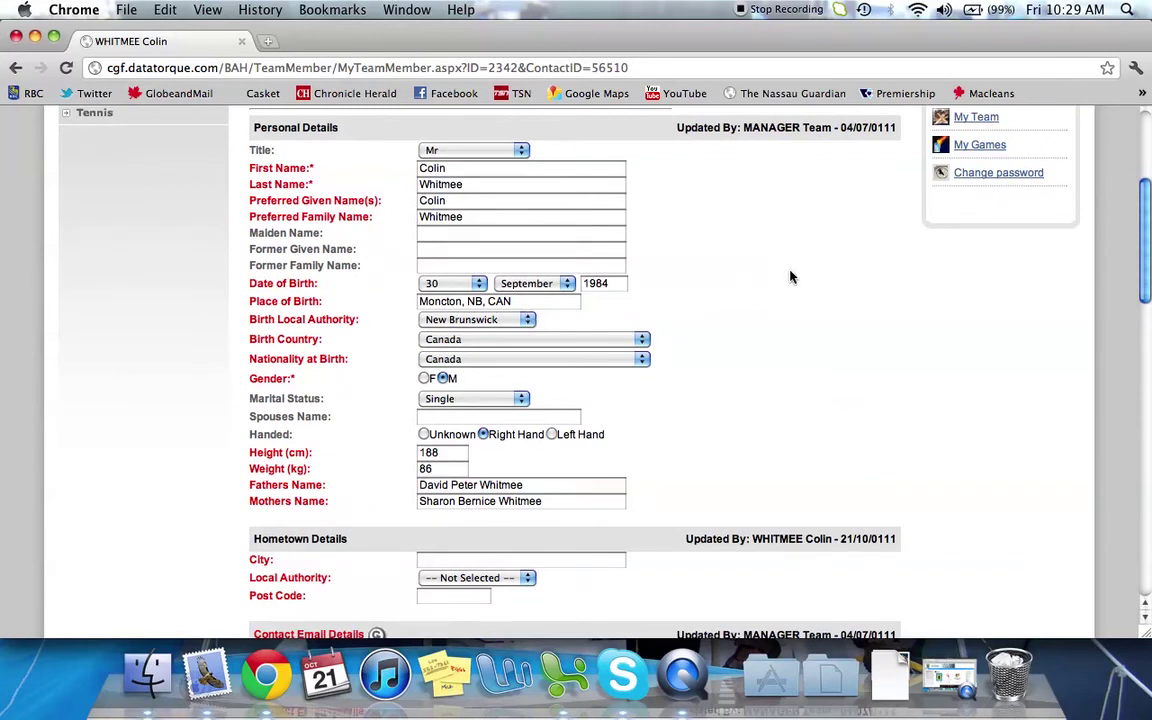
scroll(790, 277, "down", 5)
scroll(790, 277, "down", 12)
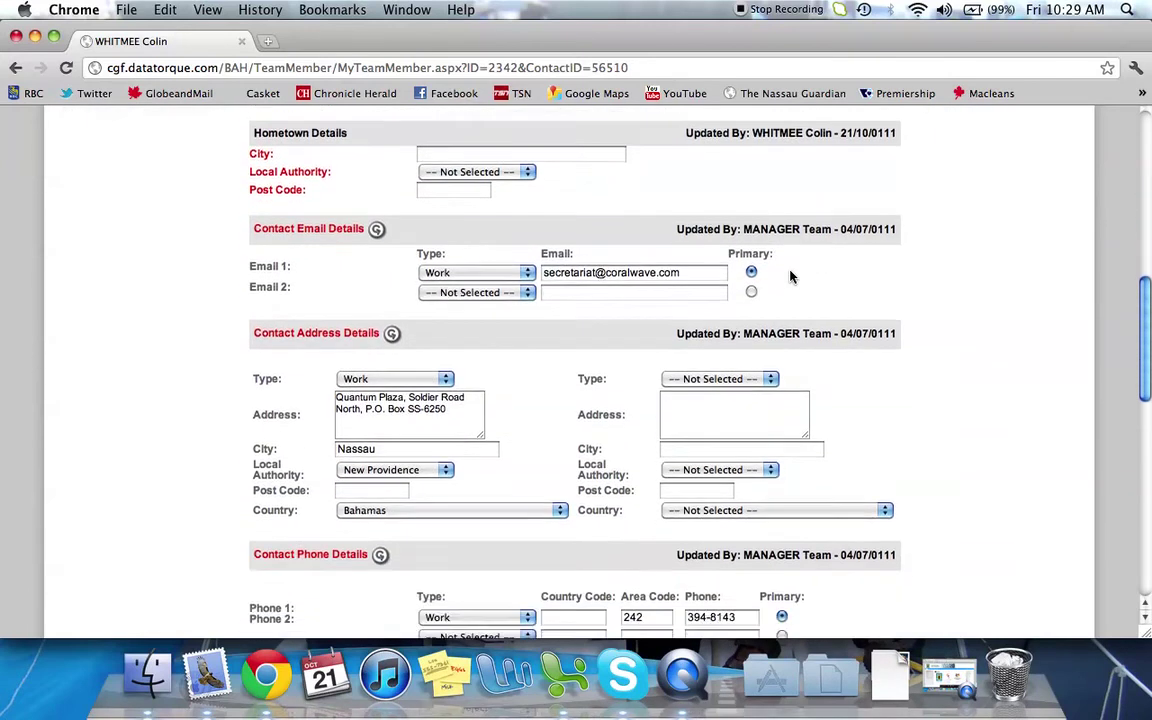
scroll(790, 277, "down", 6)
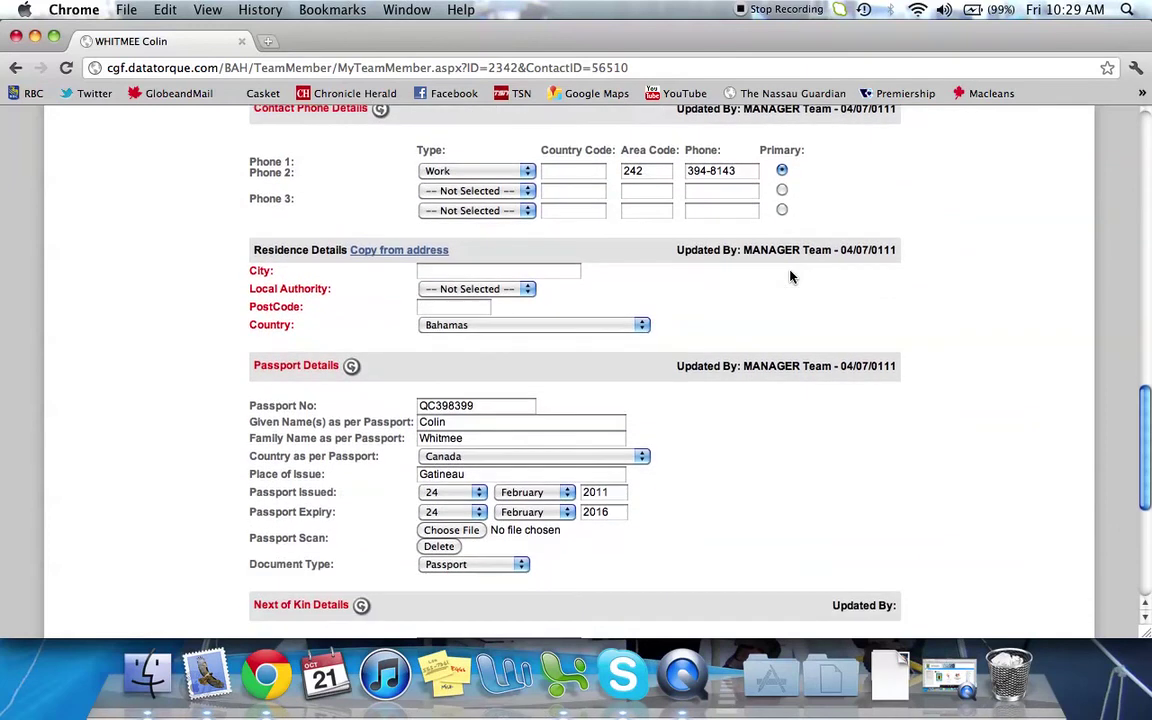
scroll(790, 277, "down", 3)
scroll(790, 277, "down", 3)
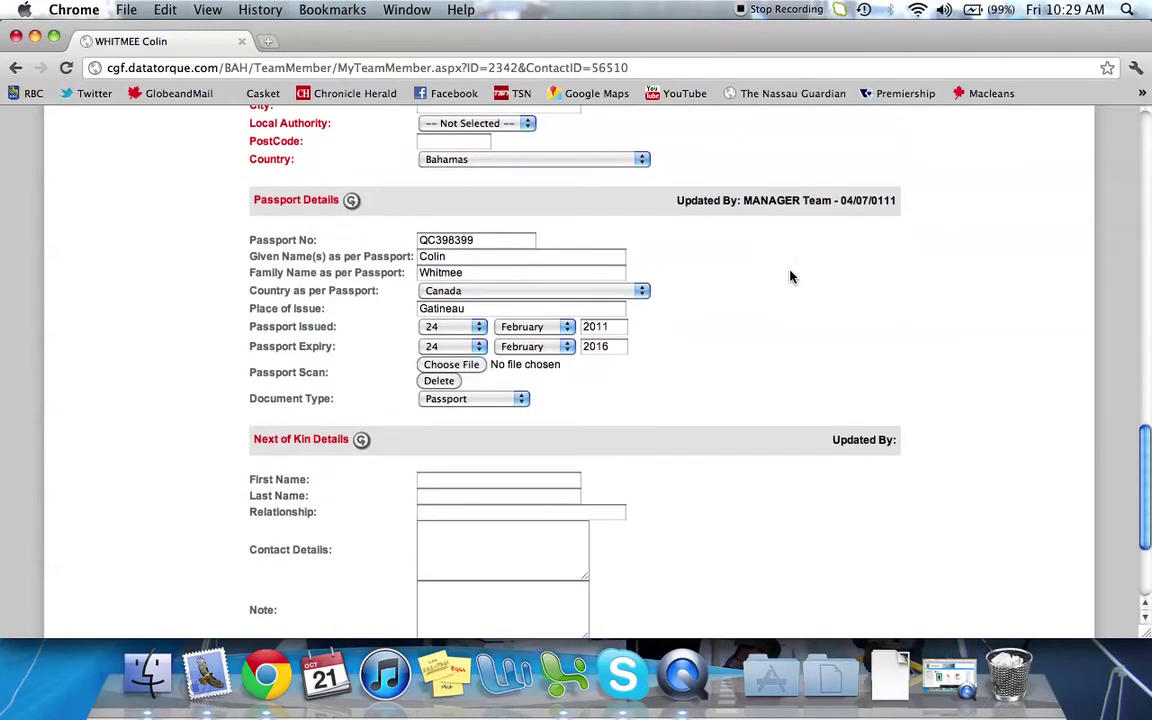
scroll(790, 277, "down", 2)
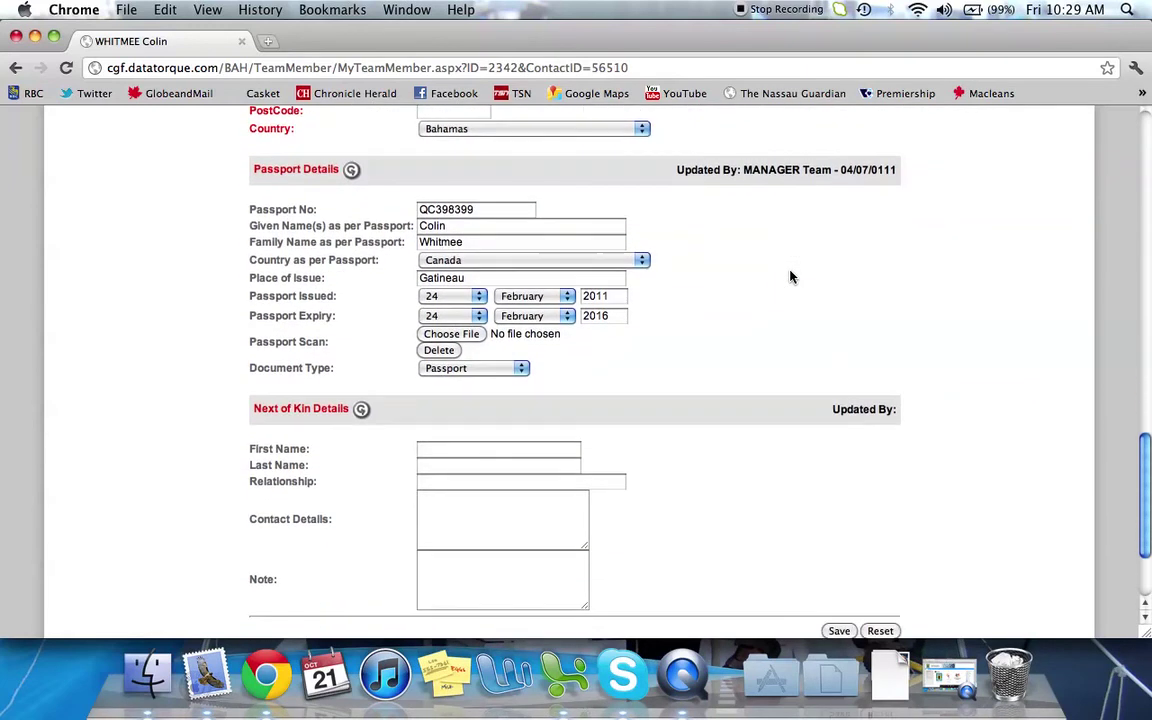
scroll(790, 277, "down", 4)
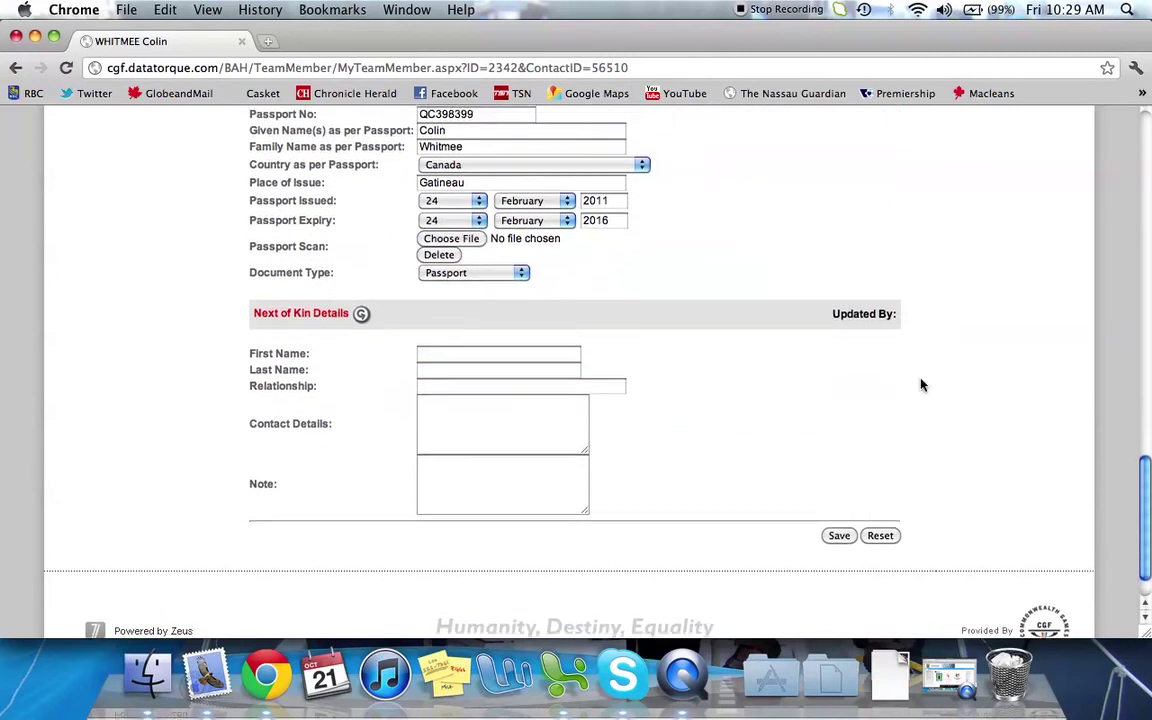
scroll(922, 385, "up", 10)
scroll(922, 385, "up", 5)
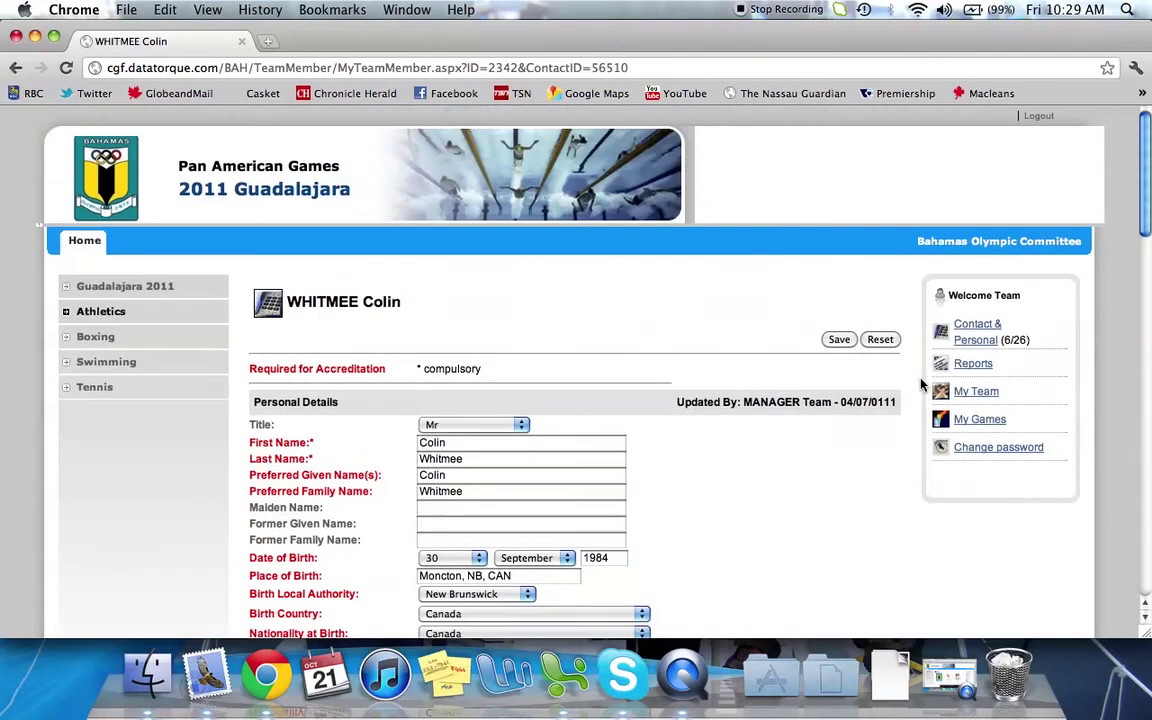
In the athlete's Bio section, enter his current coach's name and save it
key("super+bracketleft")
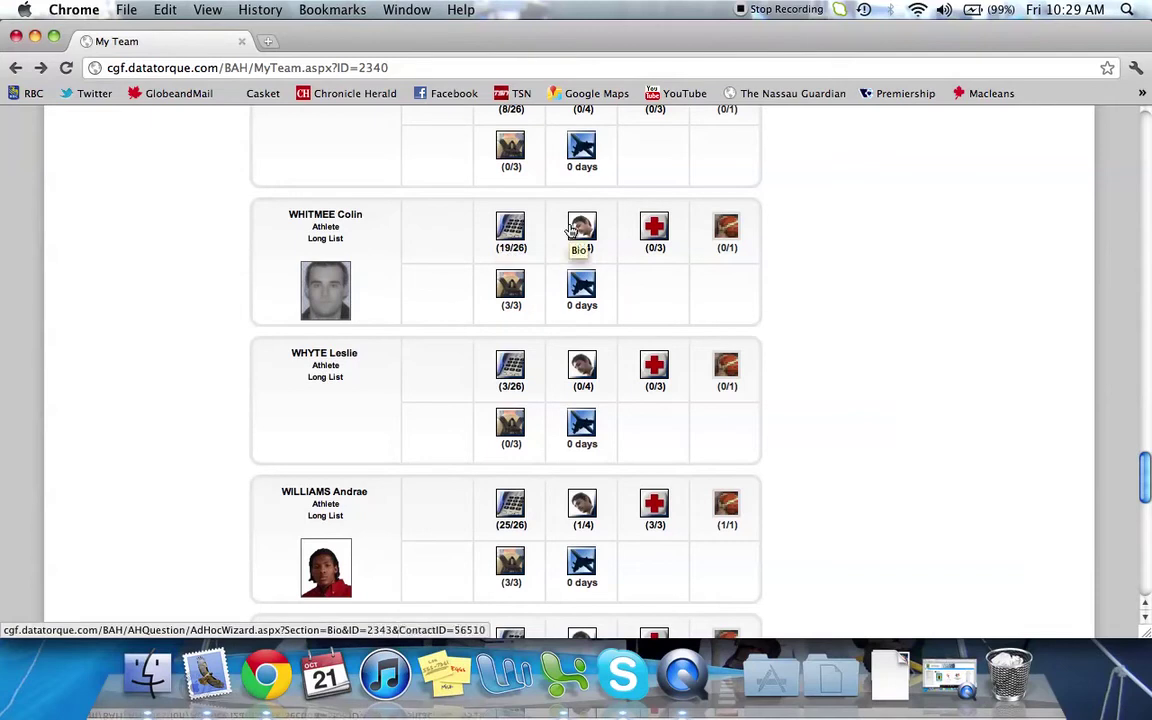
left_click(573, 230)
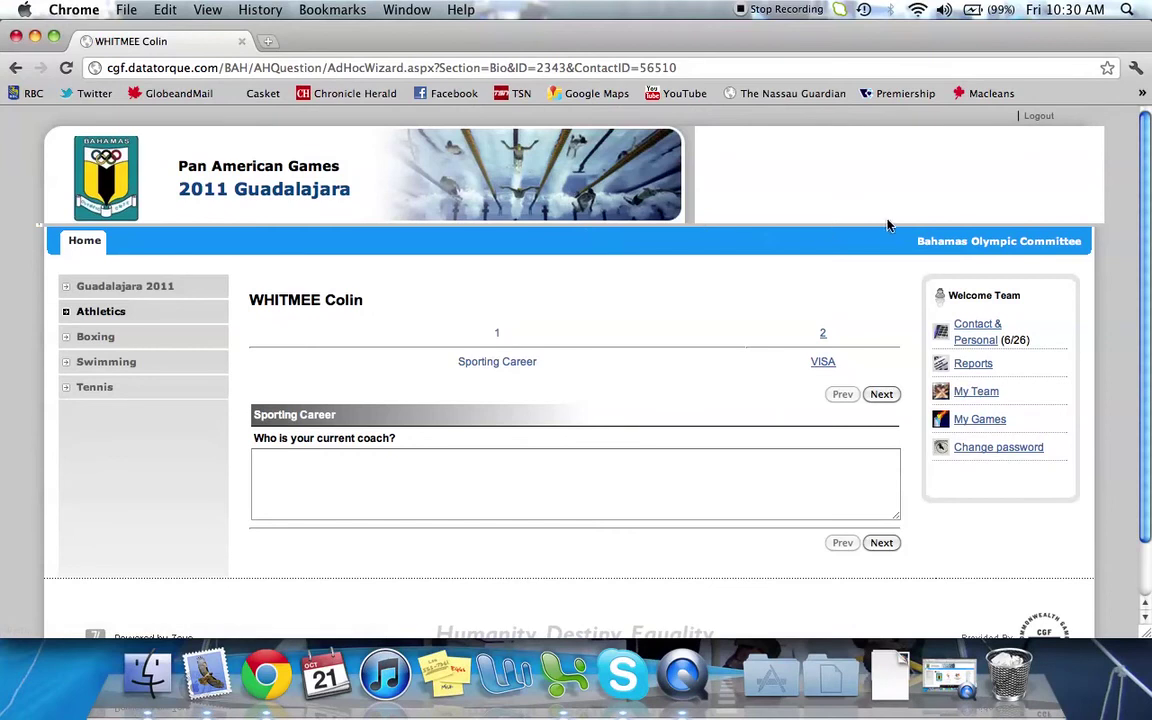
scroll(889, 225, "down", 2)
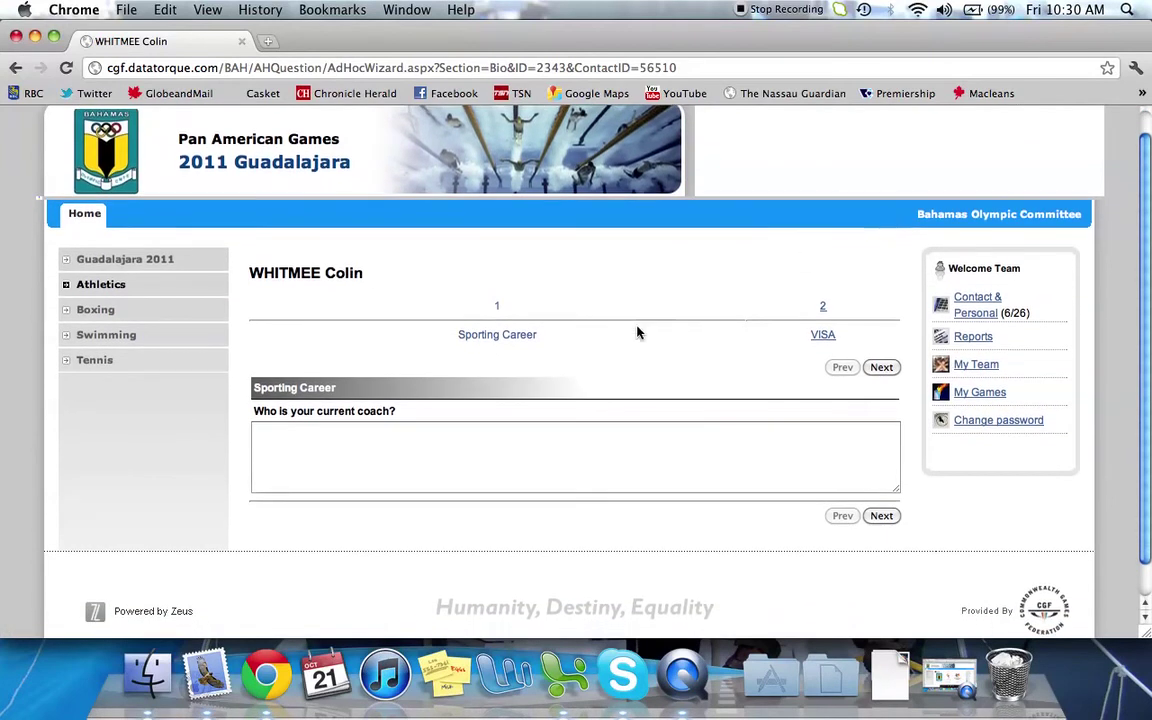
left_click(445, 462)
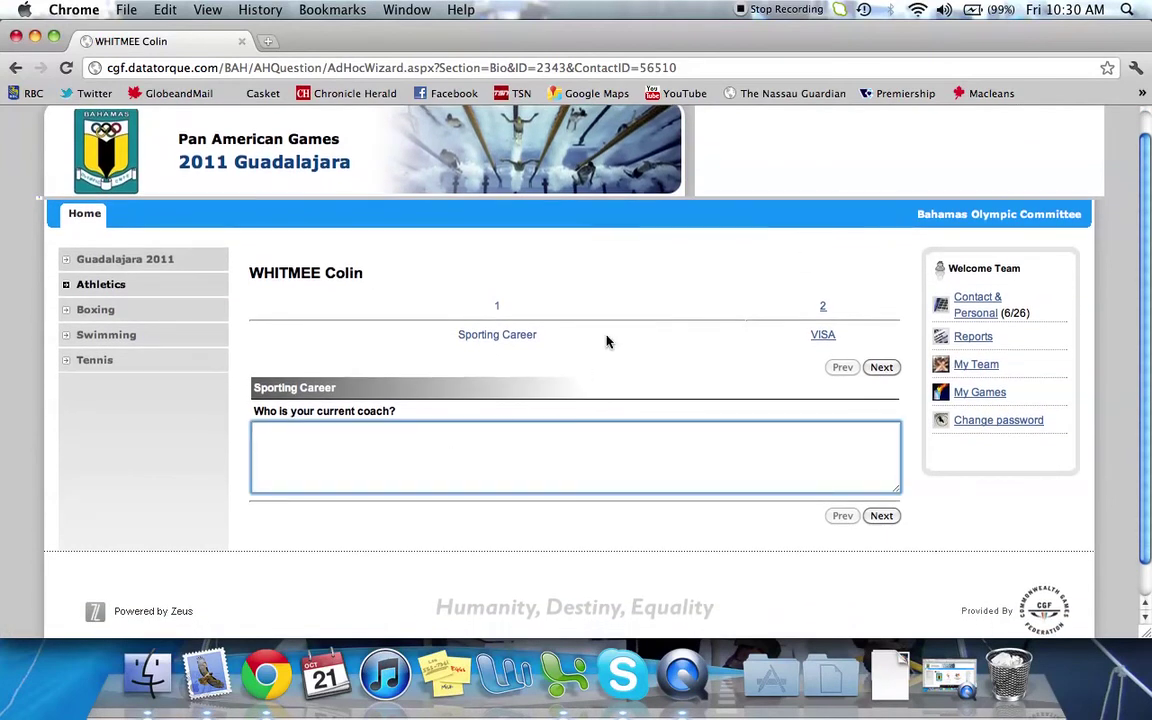
left_click(873, 368)
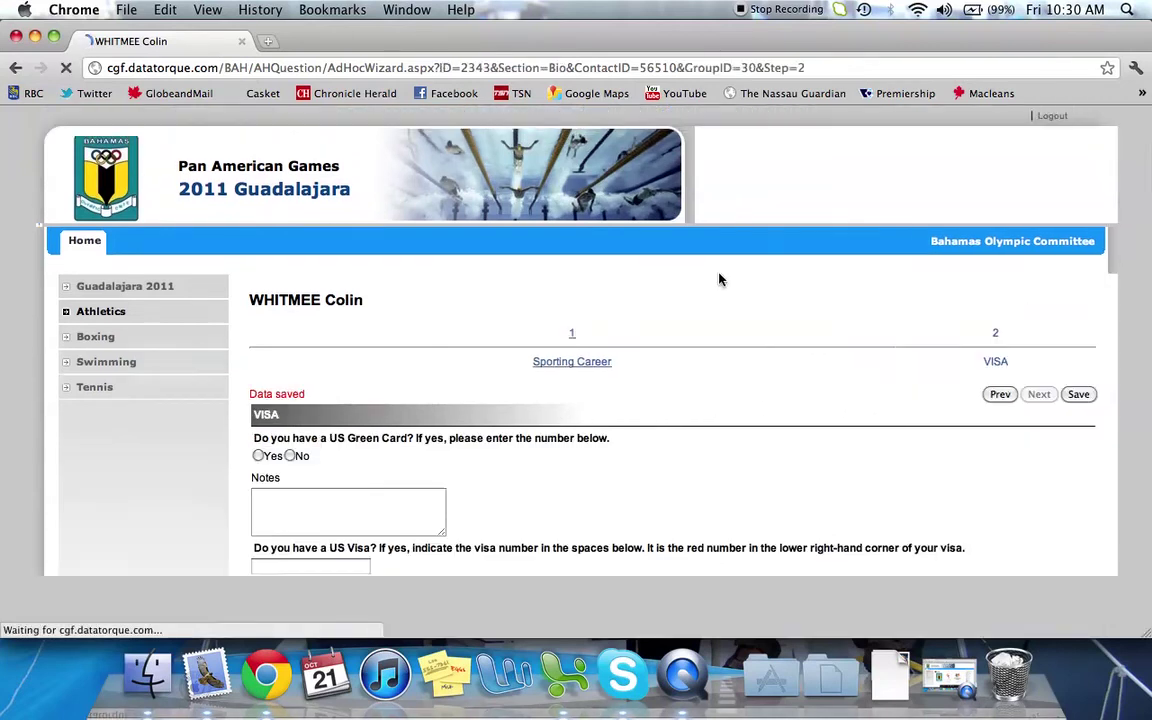
Review the VISA step, then go back twice to the My Team roster
scroll(761, 288, "down", 3)
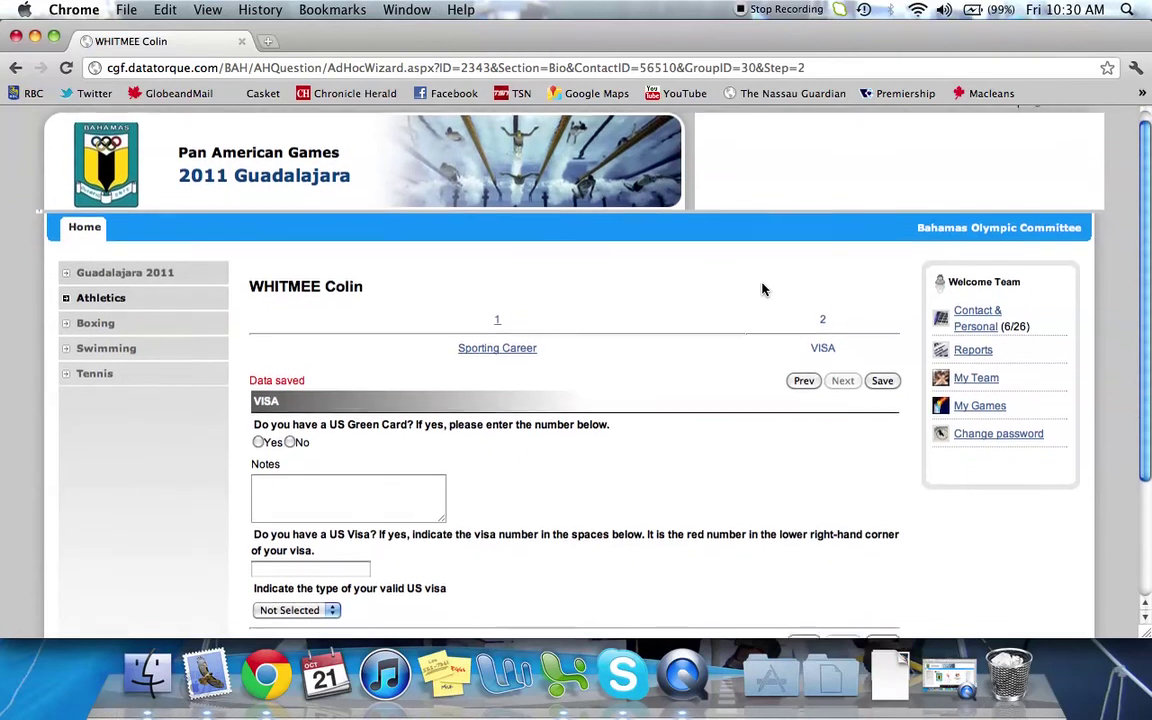
scroll(761, 288, "down", 2)
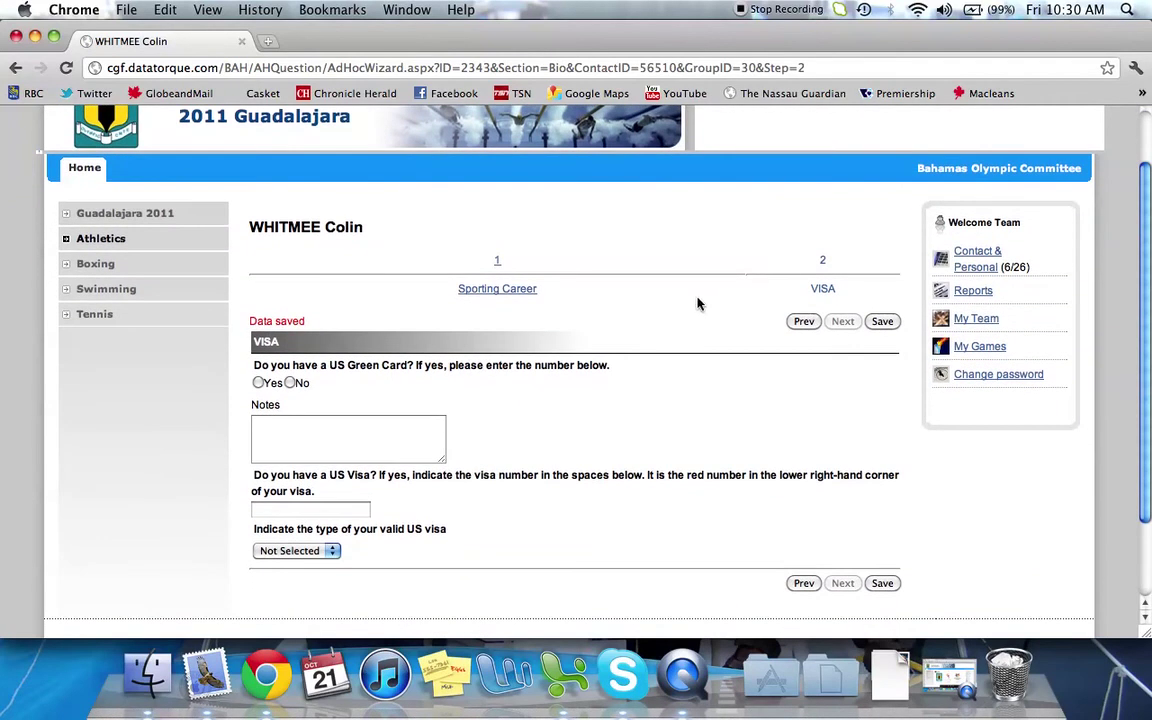
scroll(698, 304, "down", 1)
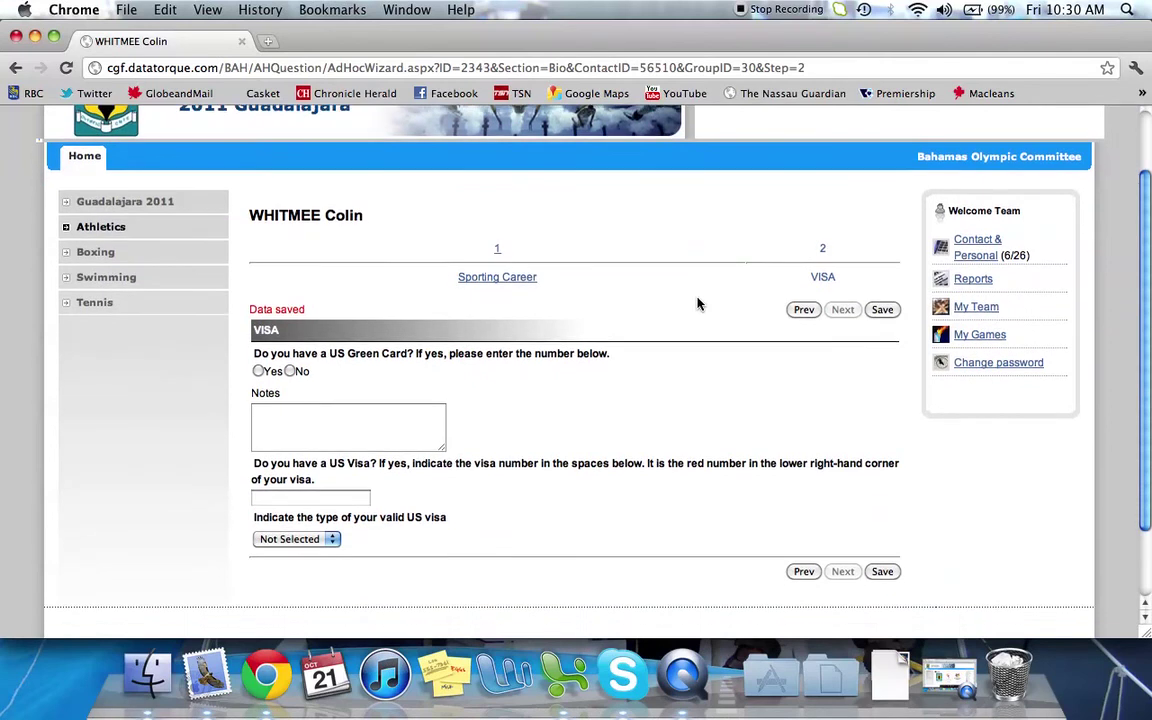
scroll(698, 304, "down", 1)
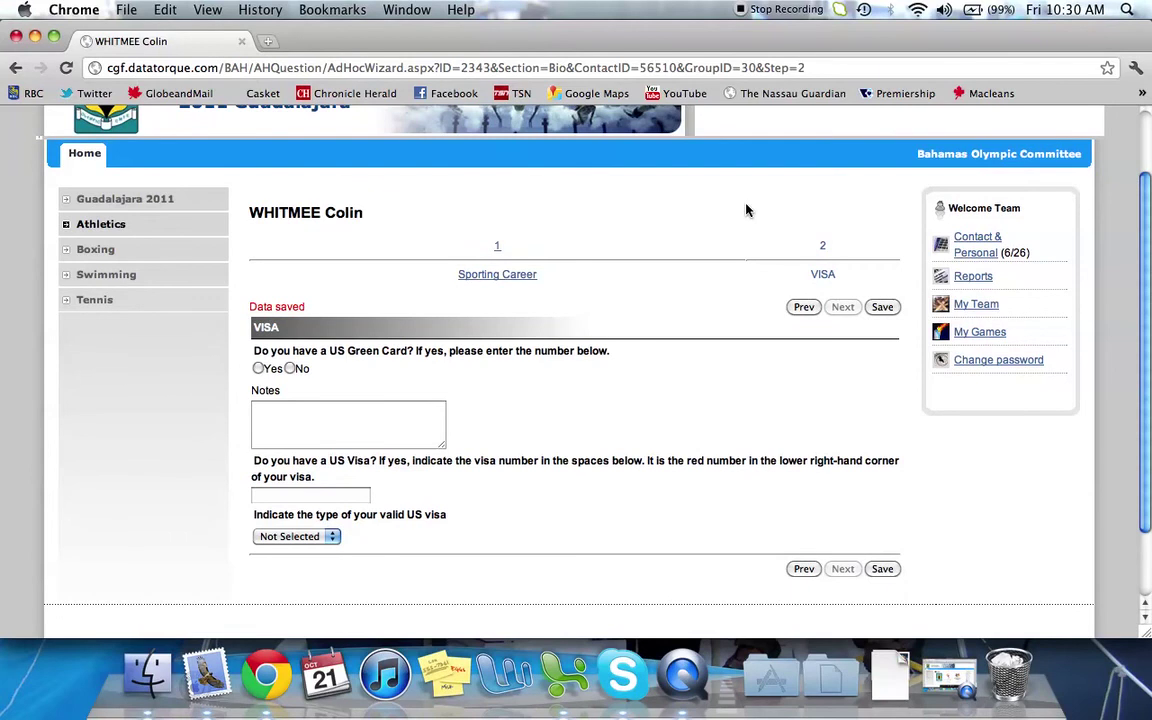
key("super+bracketleft")
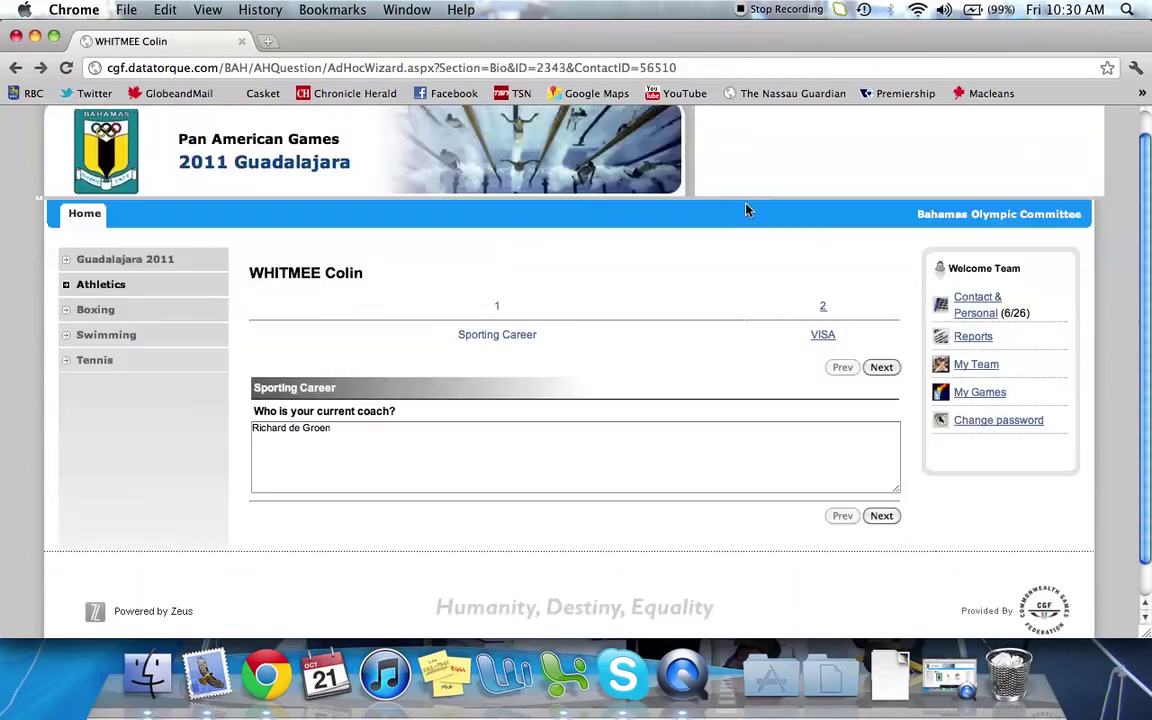
key("super+bracketleft")
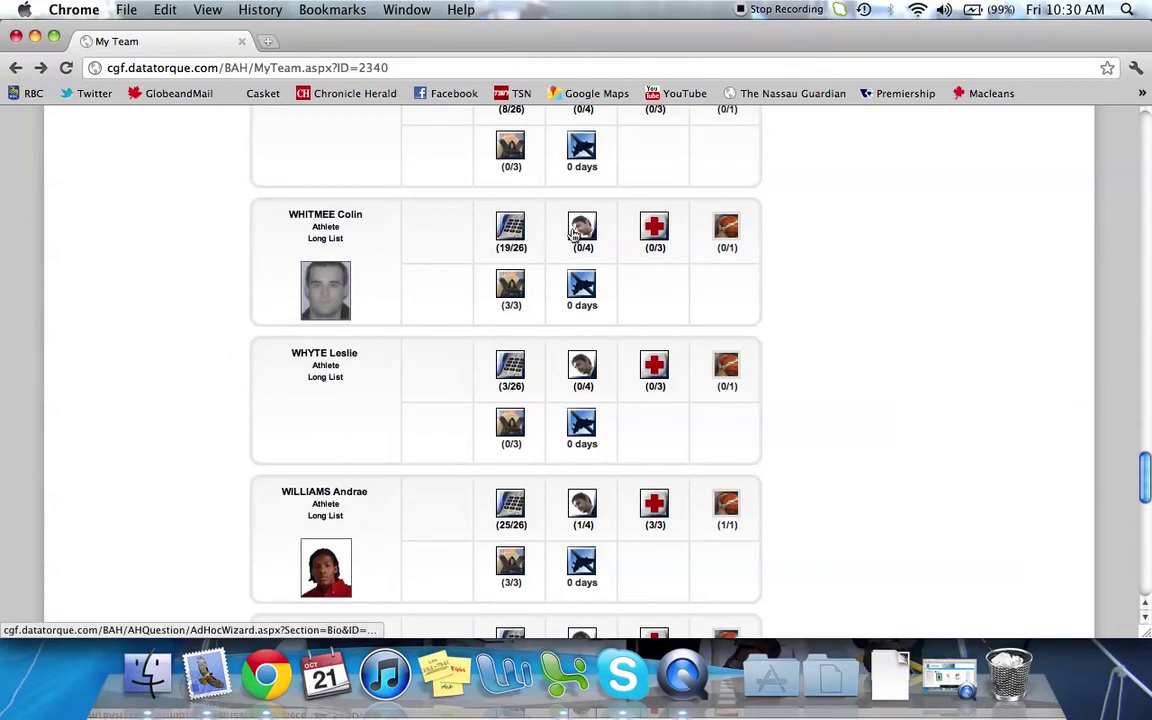
left_click(651, 230)
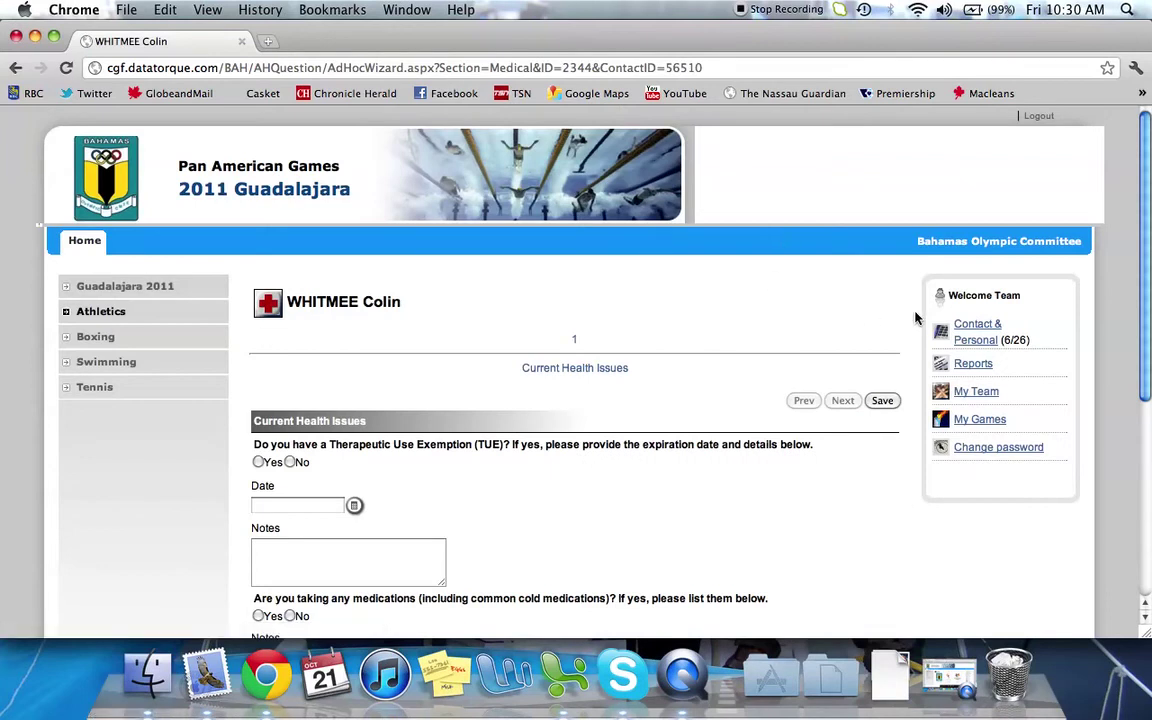
scroll(905, 318, "down", 3)
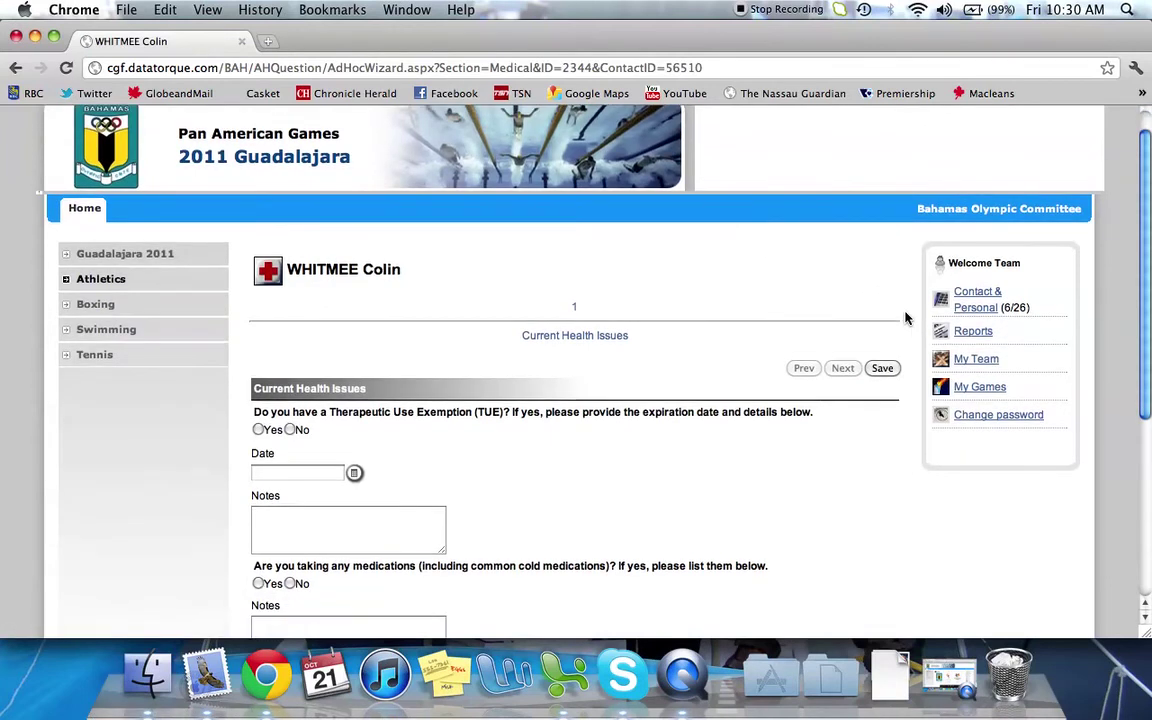
scroll(905, 318, "down", 2)
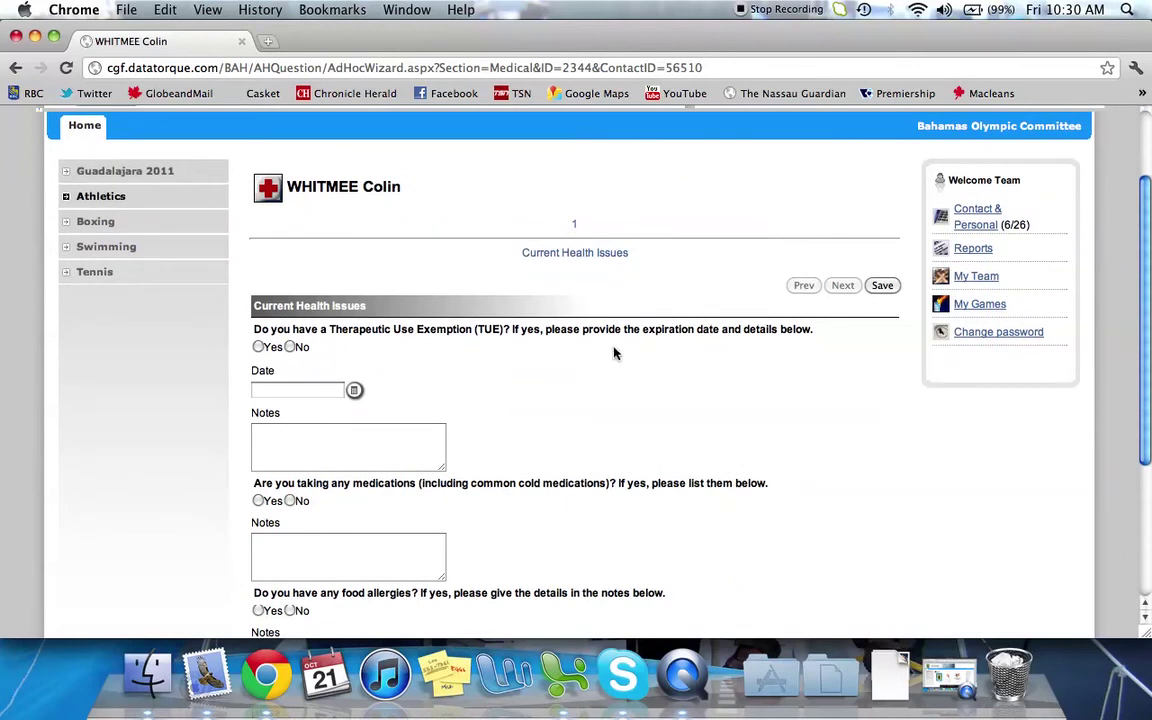
scroll(760, 353, "down", 4)
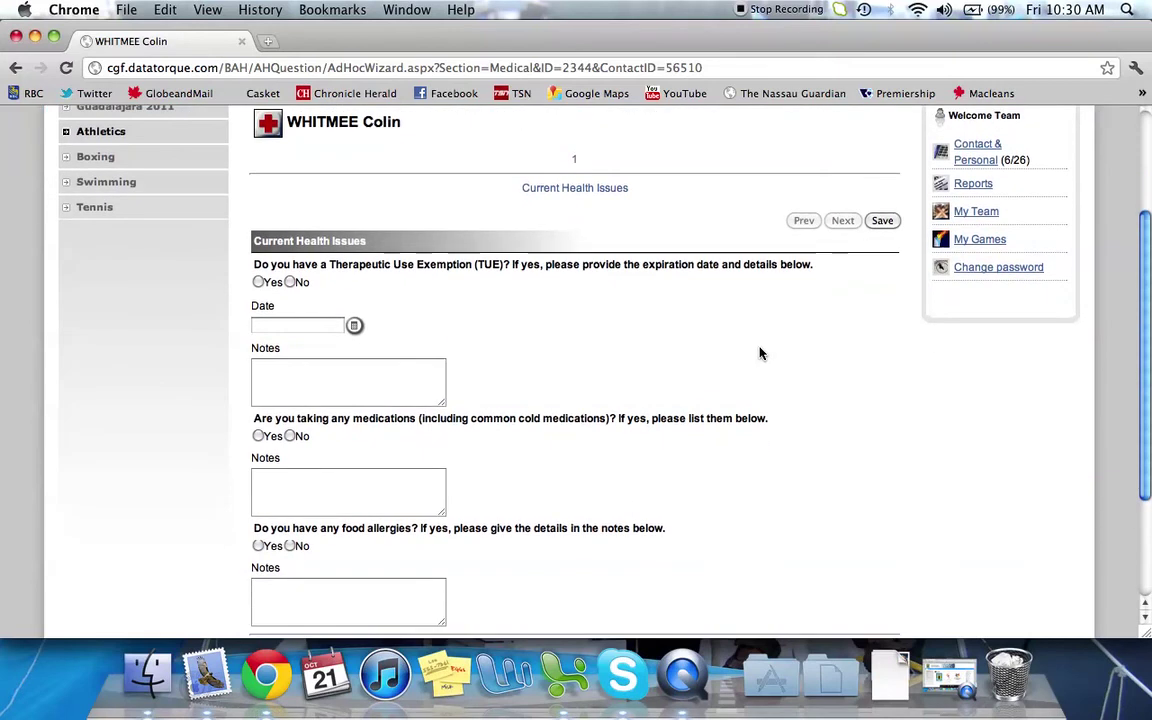
scroll(760, 353, "down", 1)
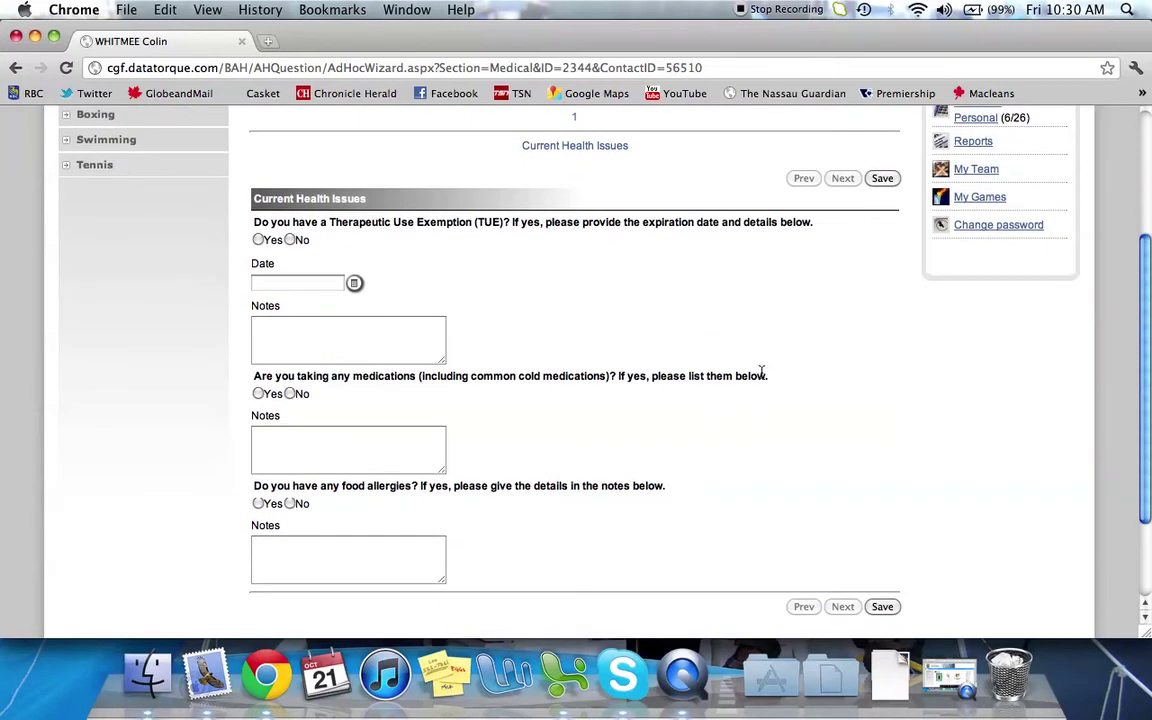
scroll(793, 396, "up", 3)
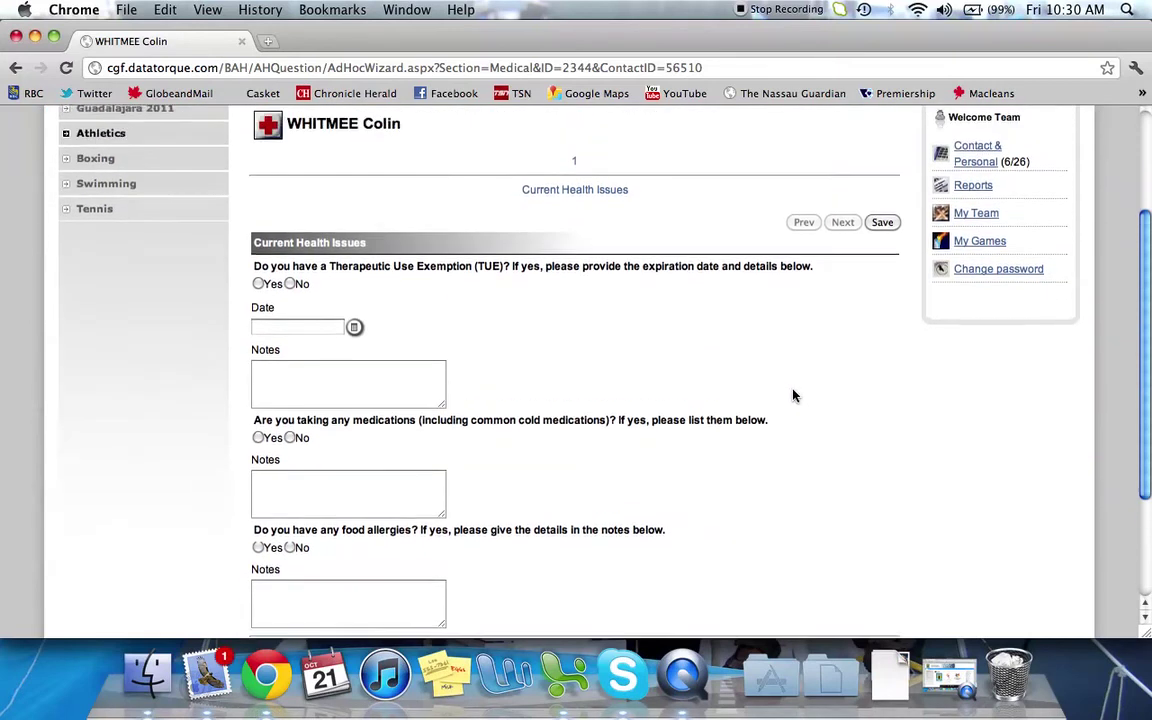
scroll(793, 396, "up", 4)
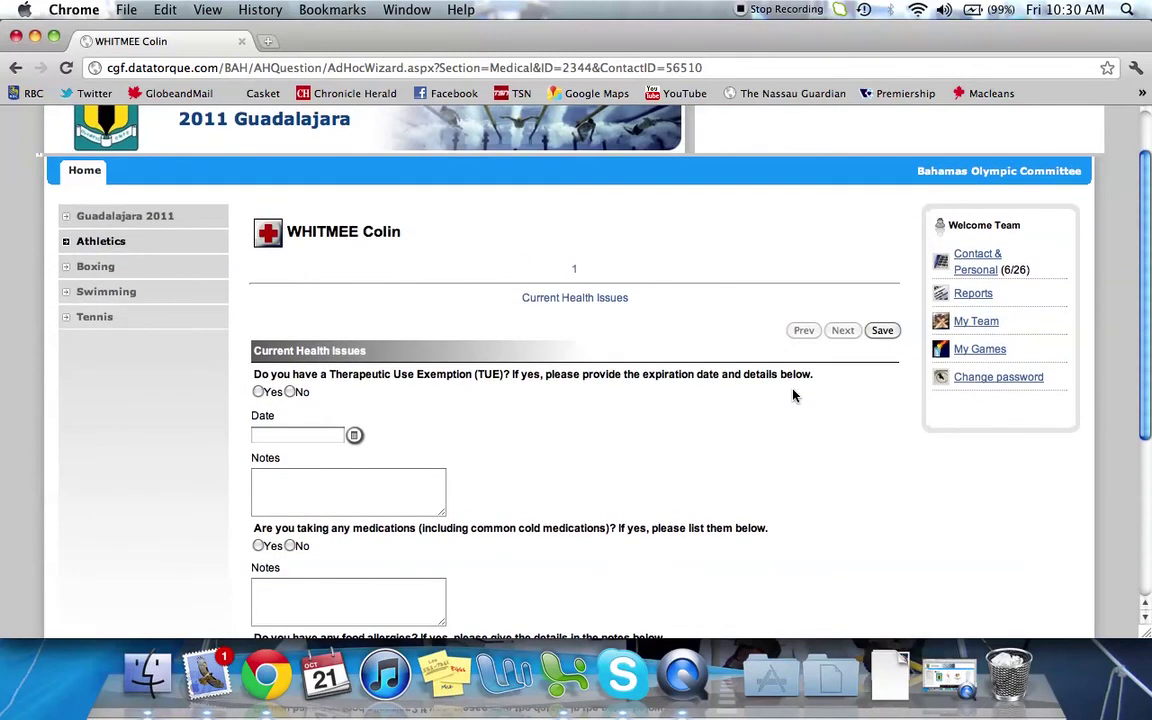
key("BackSpace")
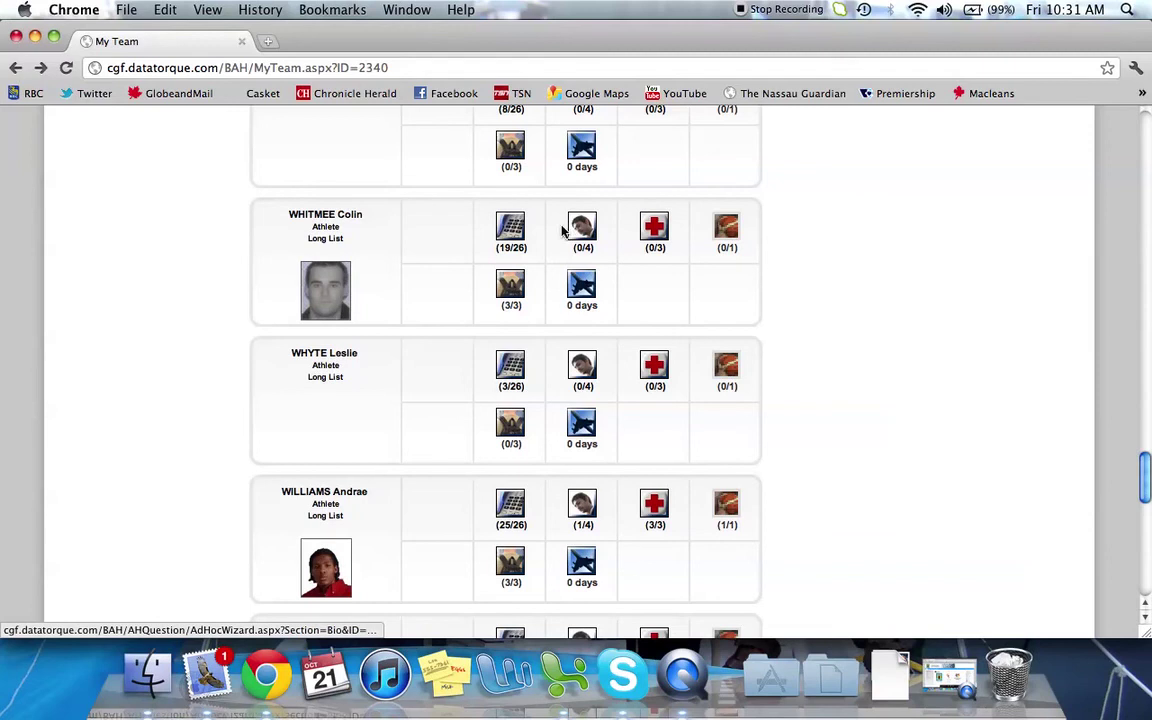
Keep the athlete's kit sizes at sneakers 10.5 and track suit L, and save them
scroll(443, 238, "down", 1)
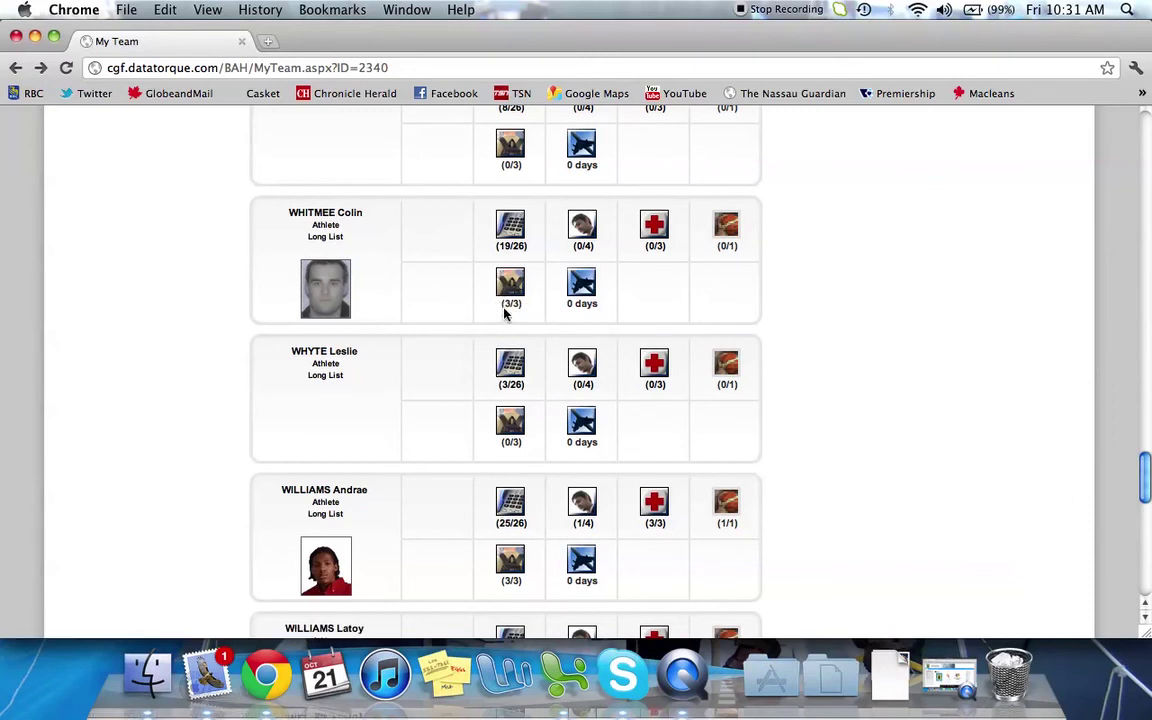
left_click(506, 287)
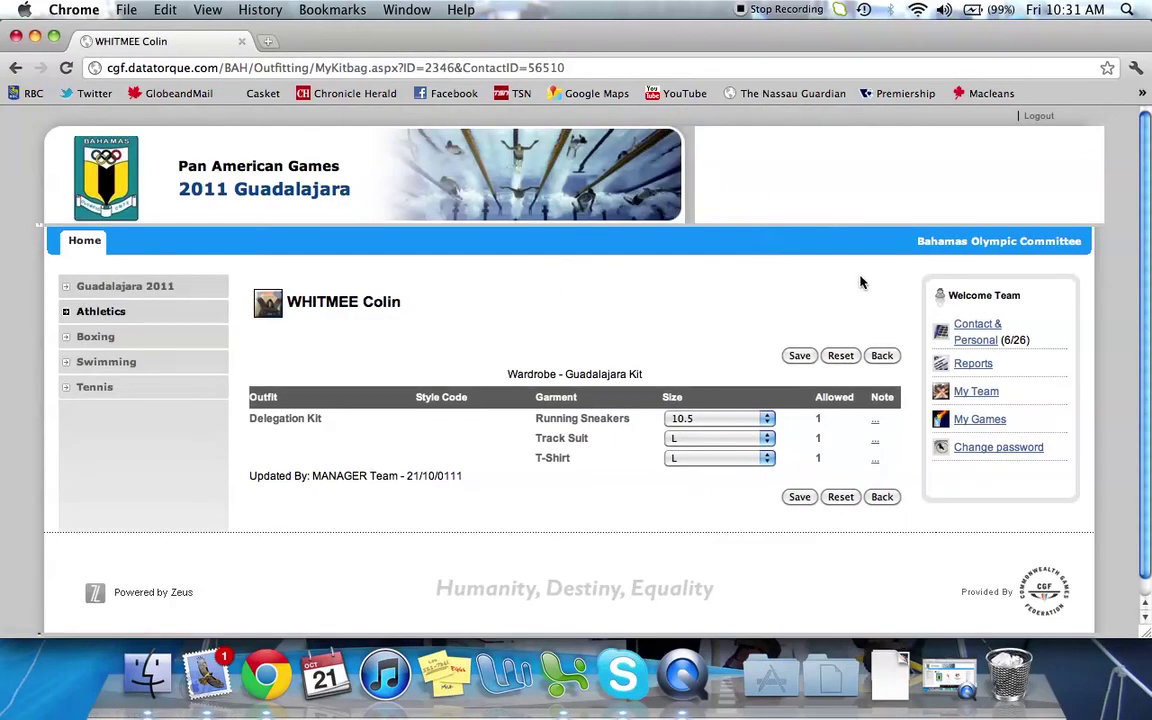
scroll(860, 283, "down", 1)
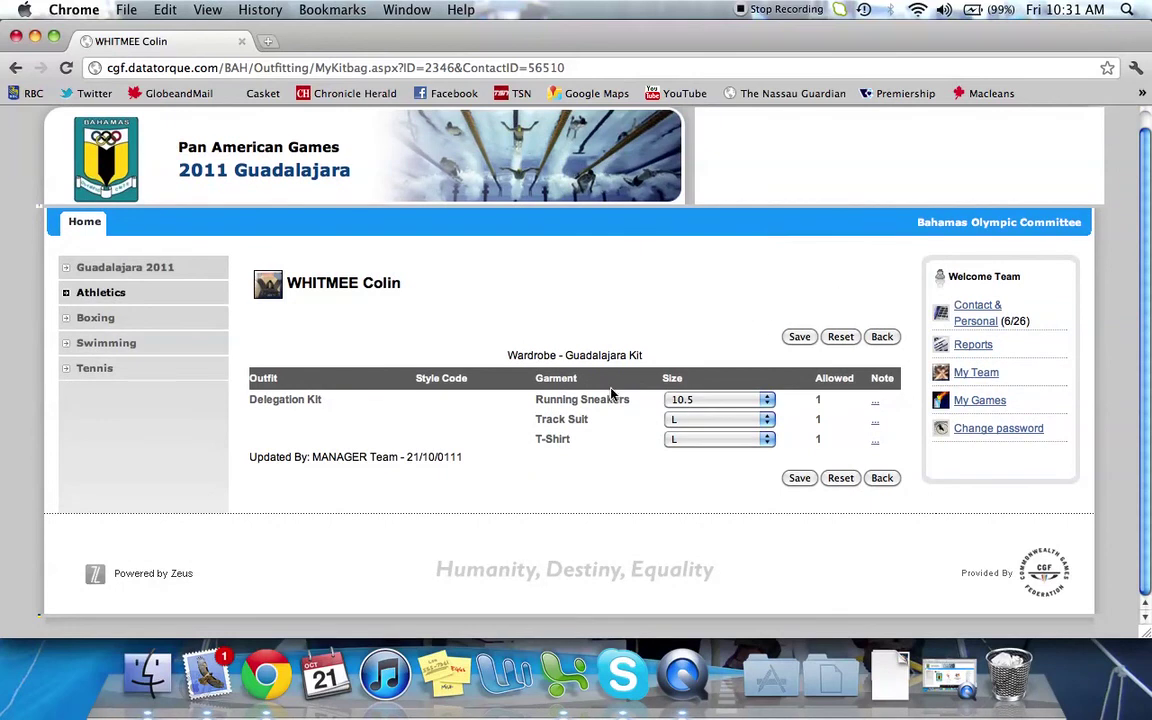
left_click(766, 399)
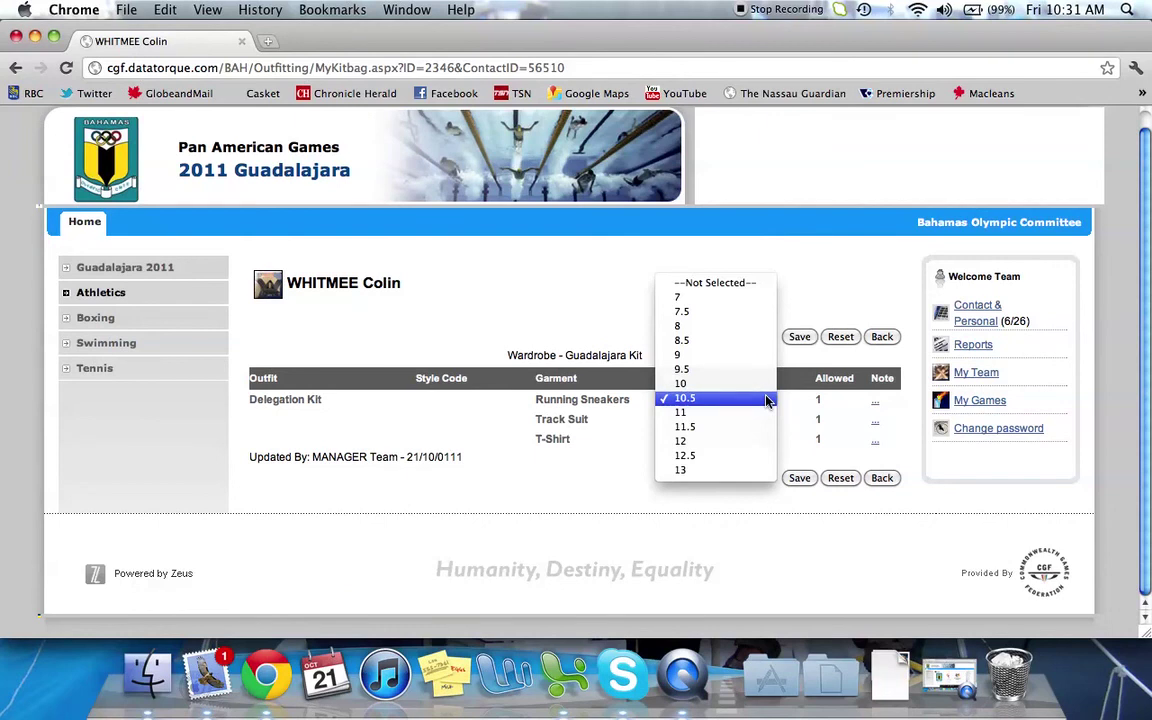
left_click(766, 399)
left_click(766, 421)
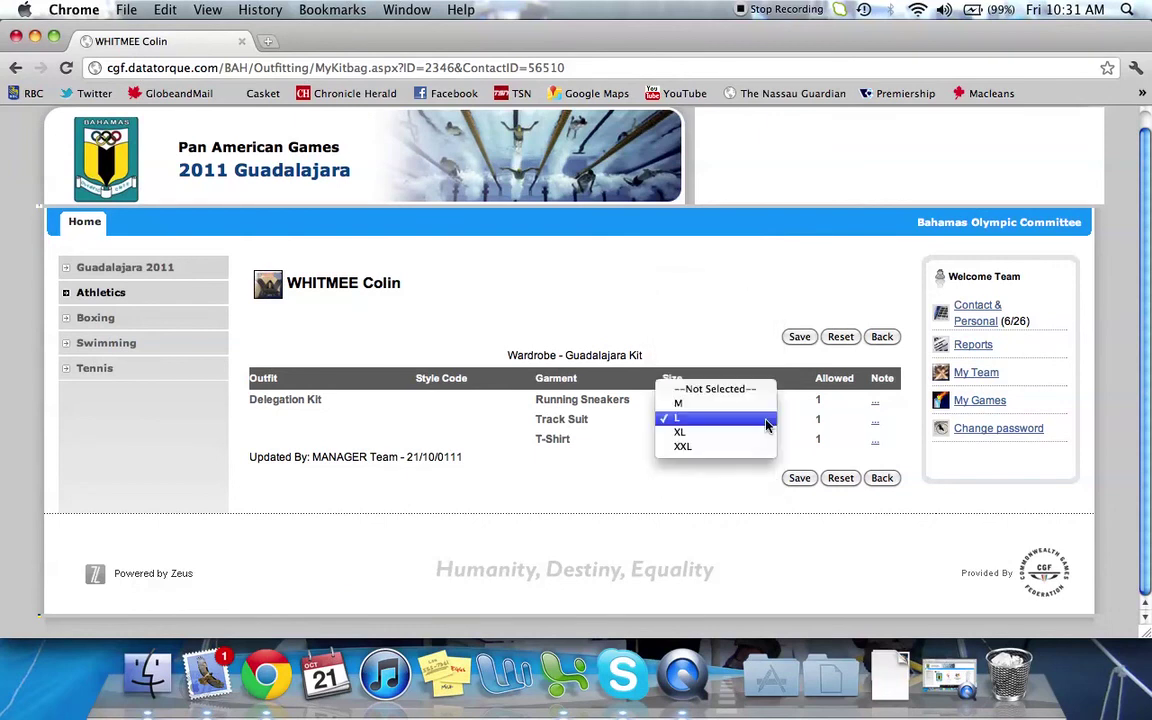
left_click(766, 424)
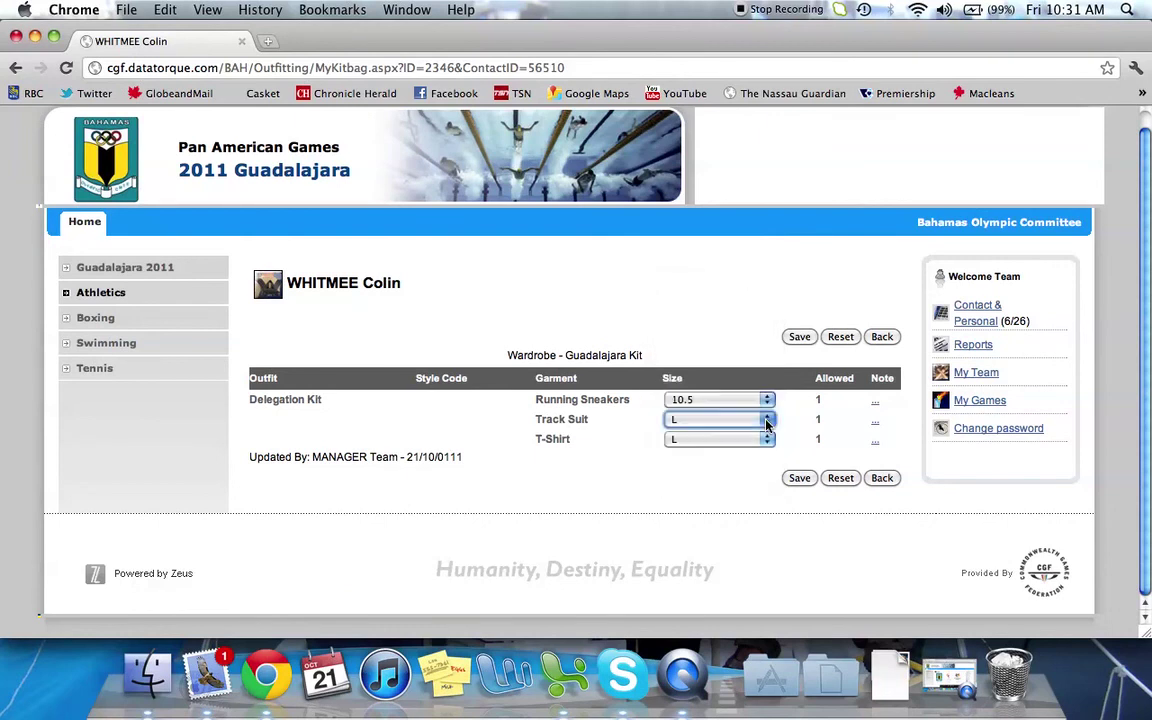
left_click(799, 480)
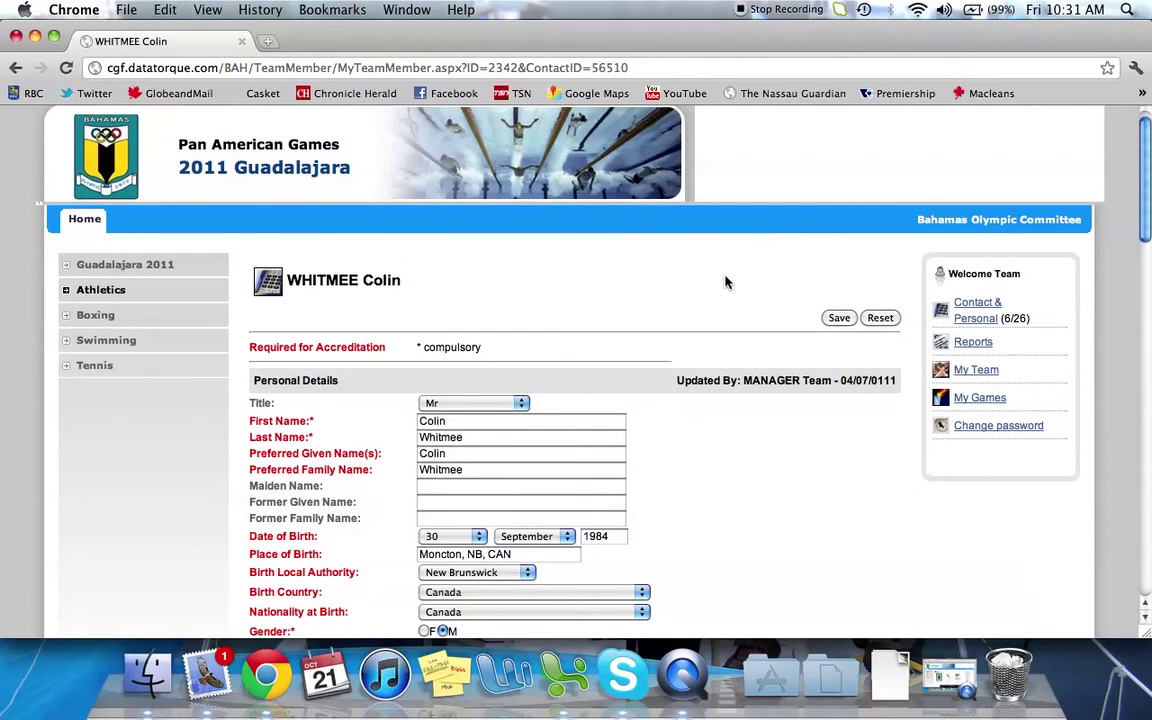
Return to My Team and open the athlete's travel page with its Pending Requests and Itinerary
key("super+bracketleft")
key("super+bracketleft")
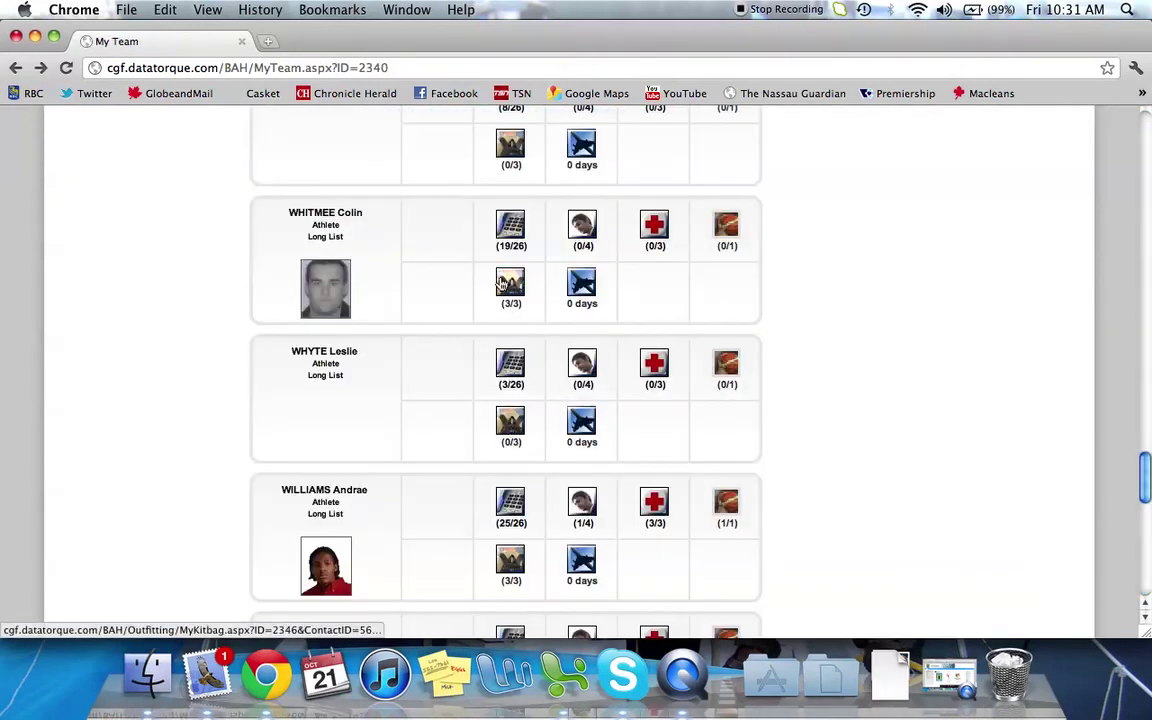
left_click(574, 284)
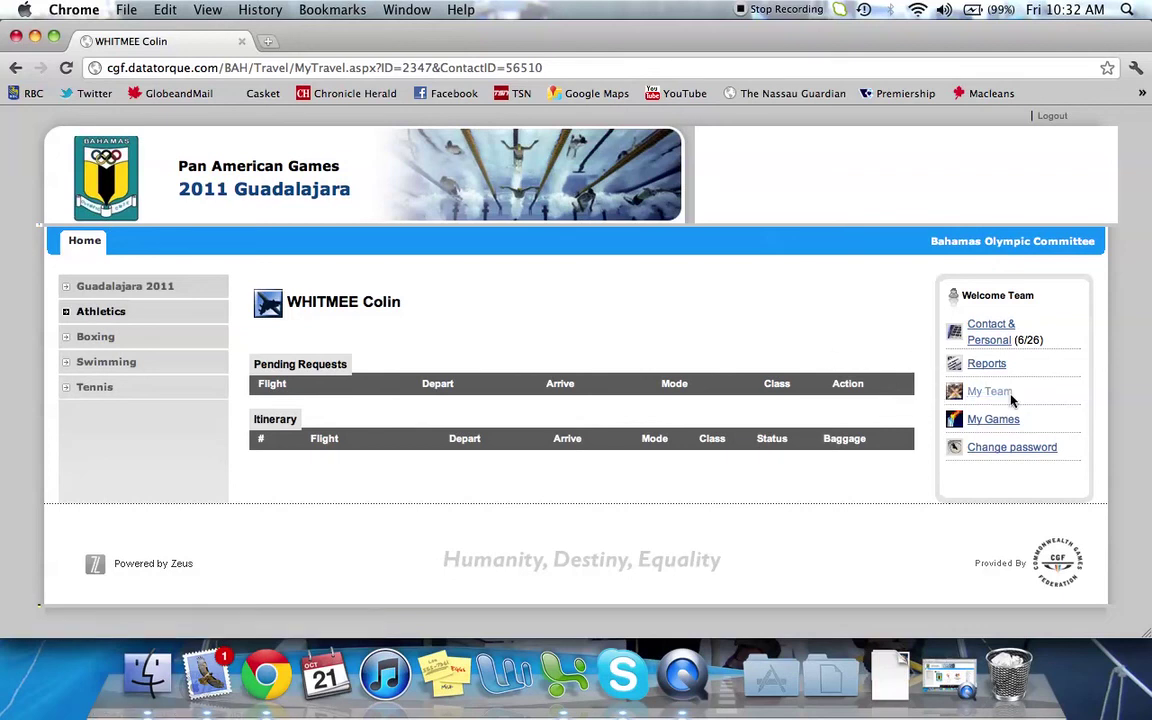
Return to My Games and browse the 1 ATHLETE DATABASE, 2011 Guadalajara and 2011 Isle of Man entries
left_click(1010, 425)
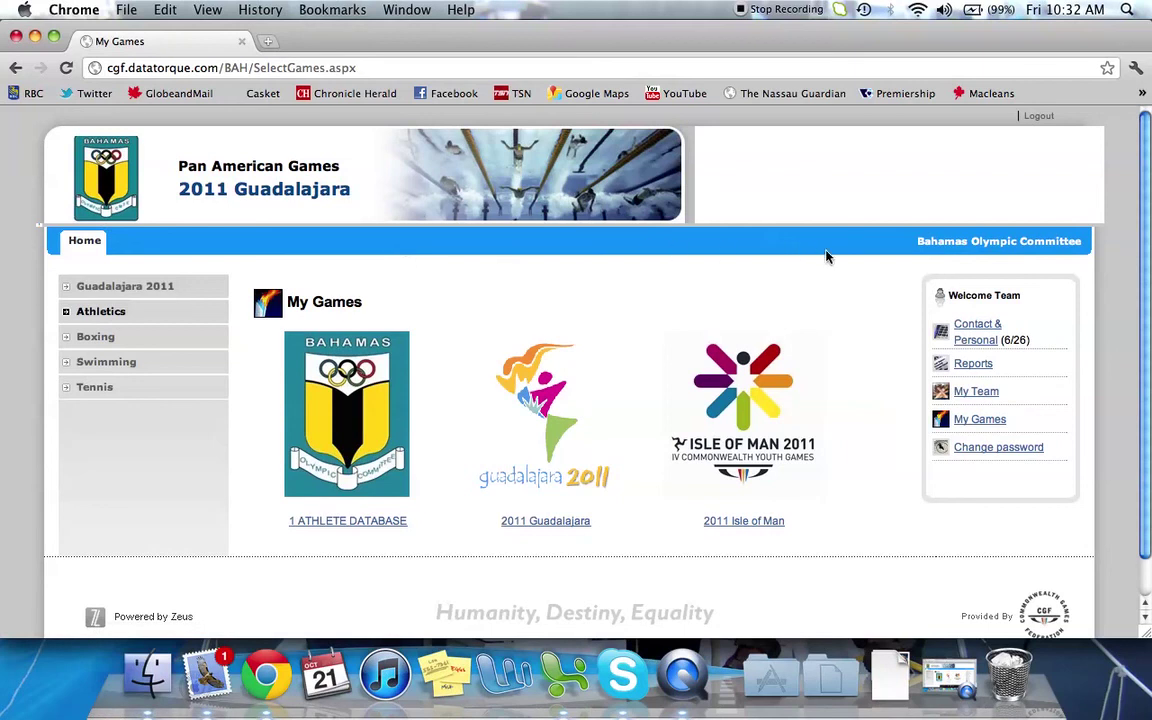
scroll(856, 257, "down", 1)
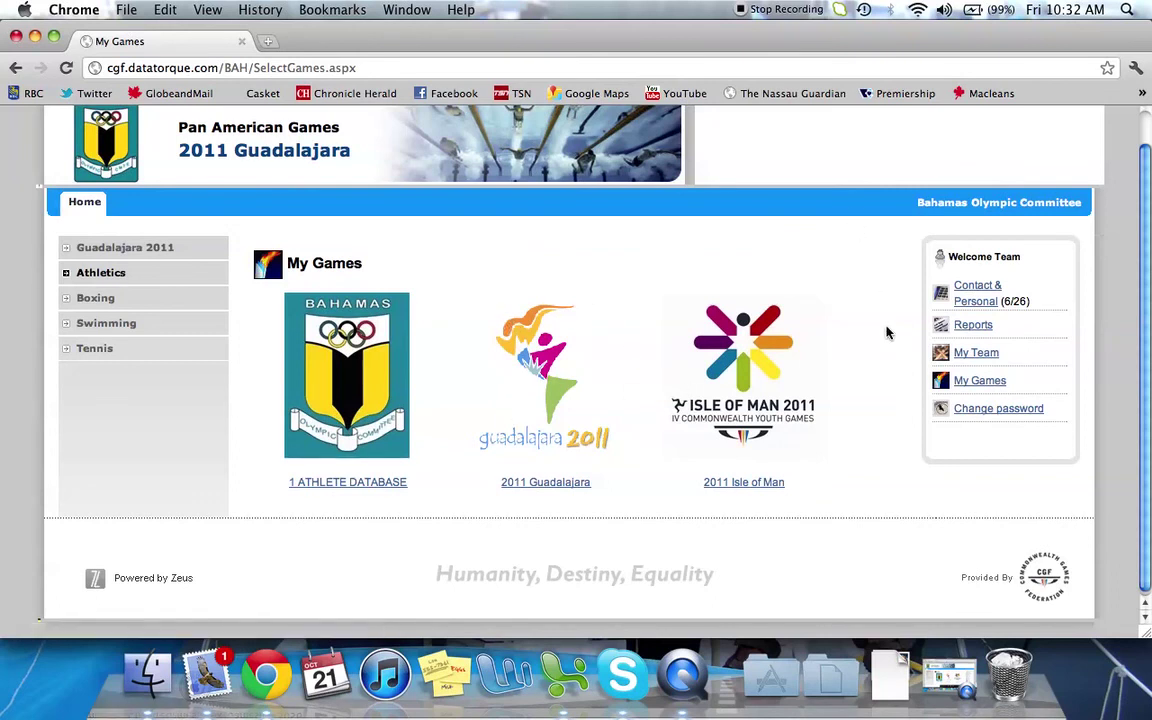
scroll(886, 332, "up", 2)
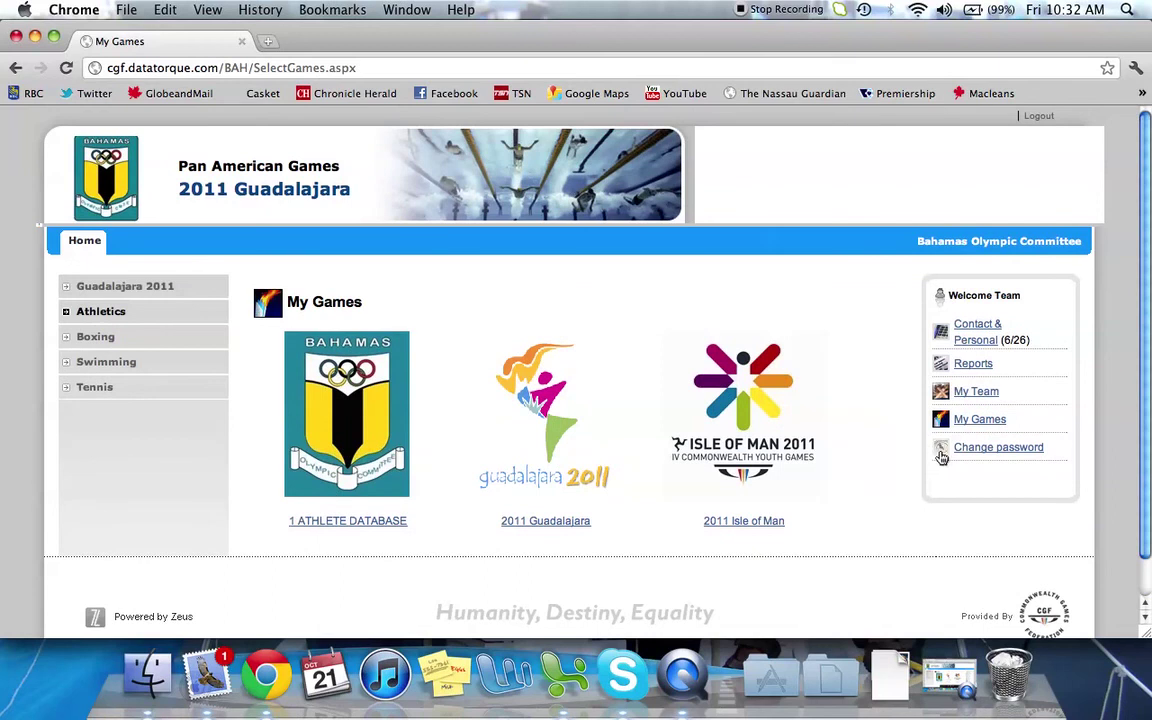